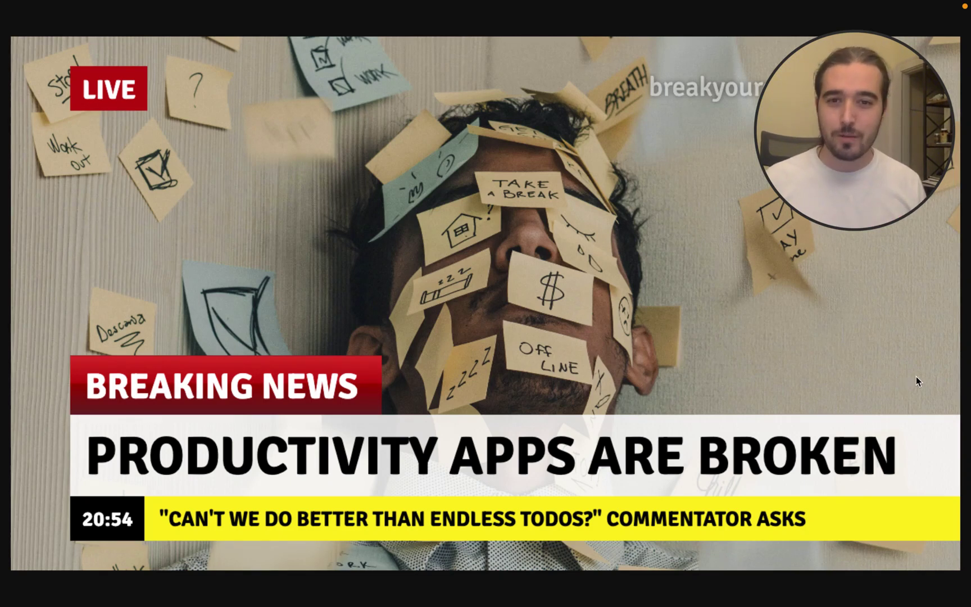
key("Right")
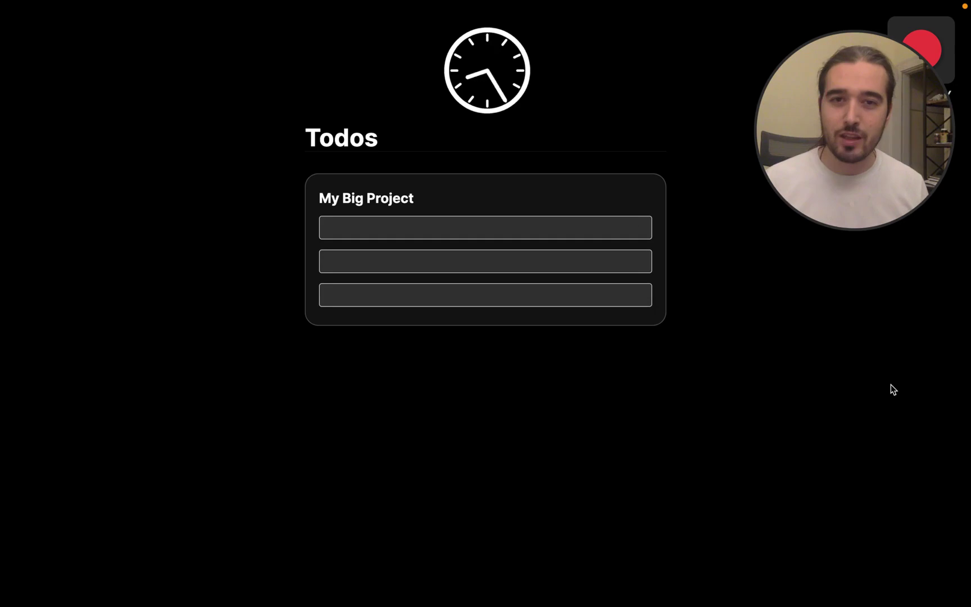
left_click_drag(838, 142, 852, 470)
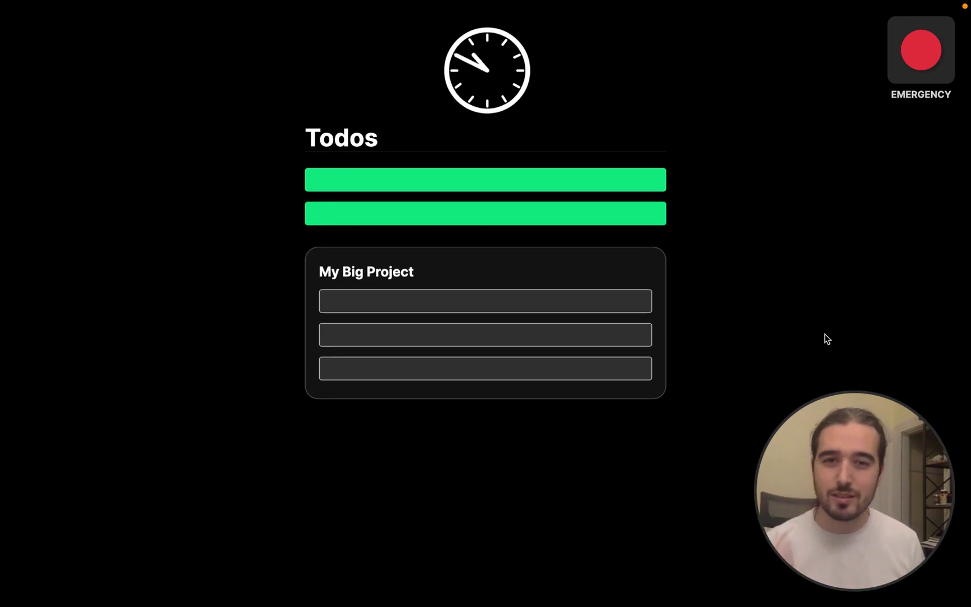
left_click(578, 179)
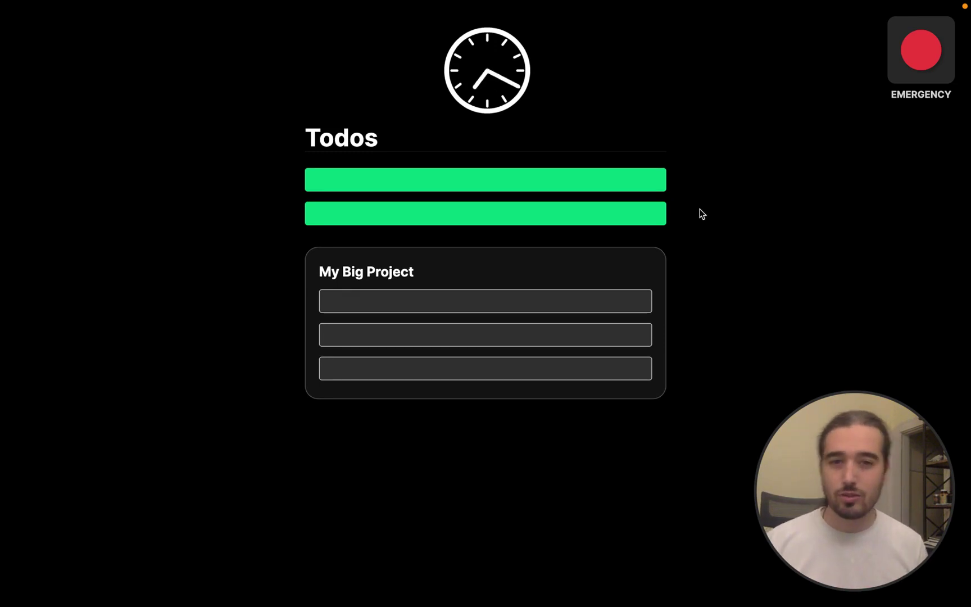
left_click(624, 188)
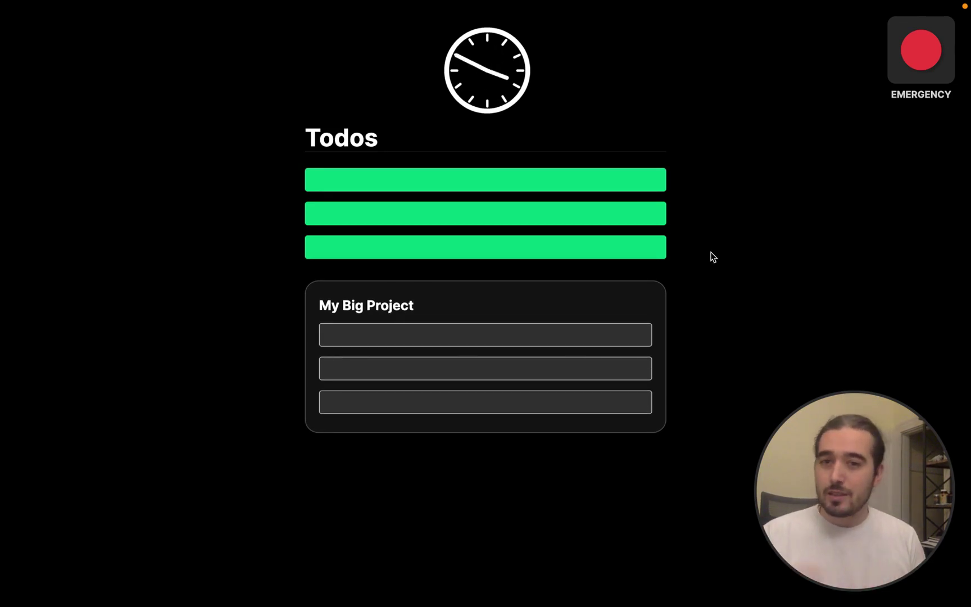
left_click(593, 188)
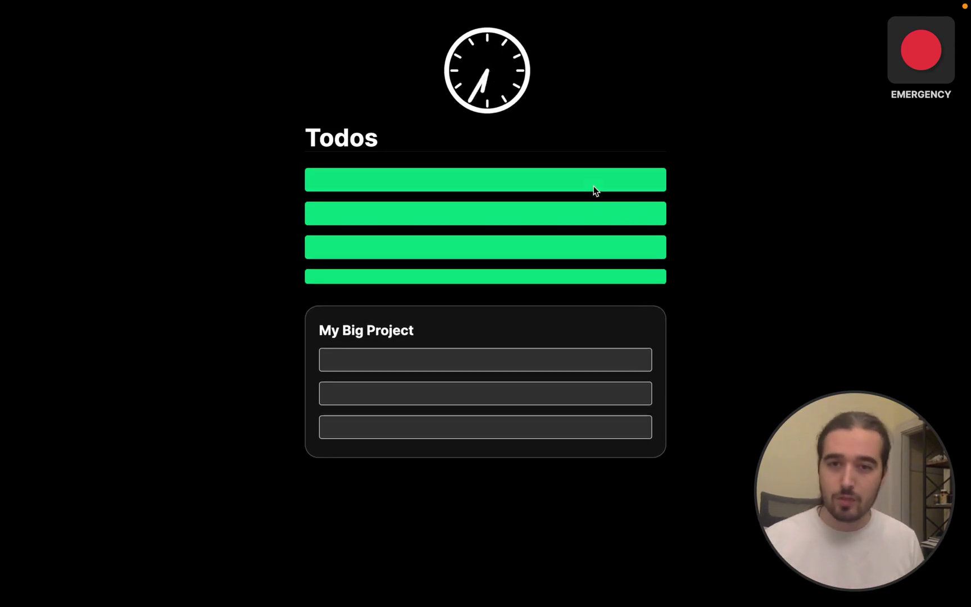
left_click(594, 189)
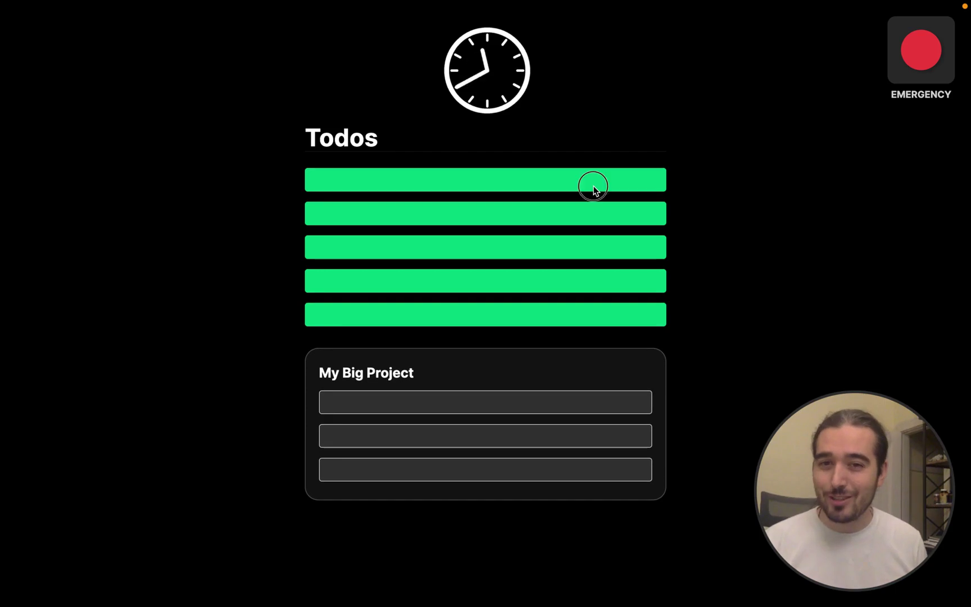
left_click(553, 182)
left_click(505, 187)
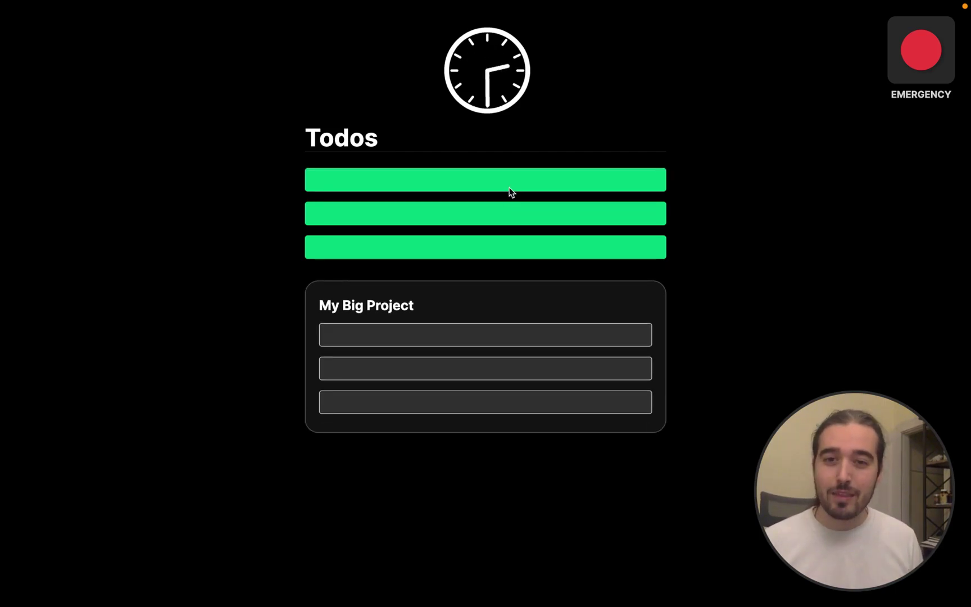
left_click(560, 191)
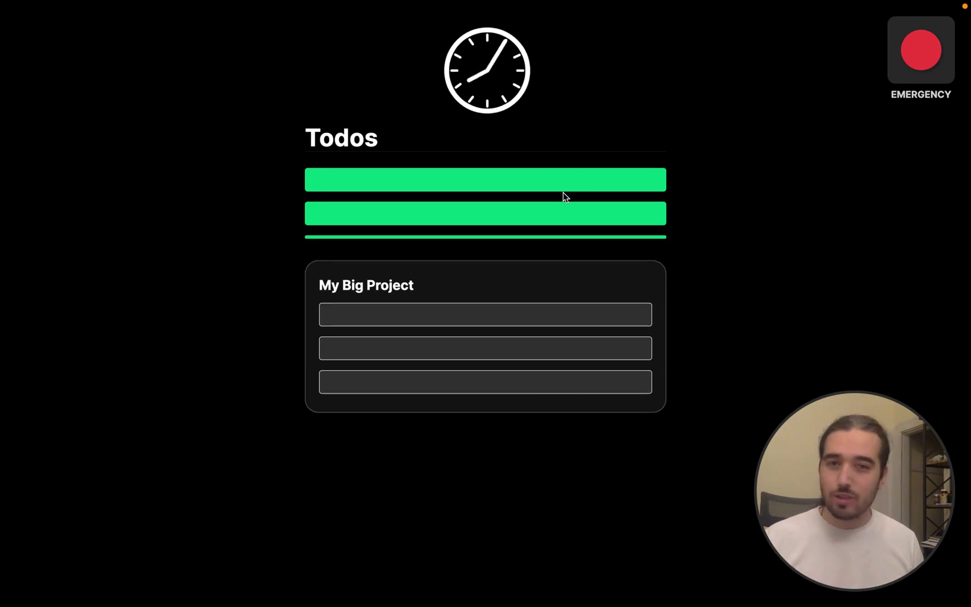
left_click(929, 58)
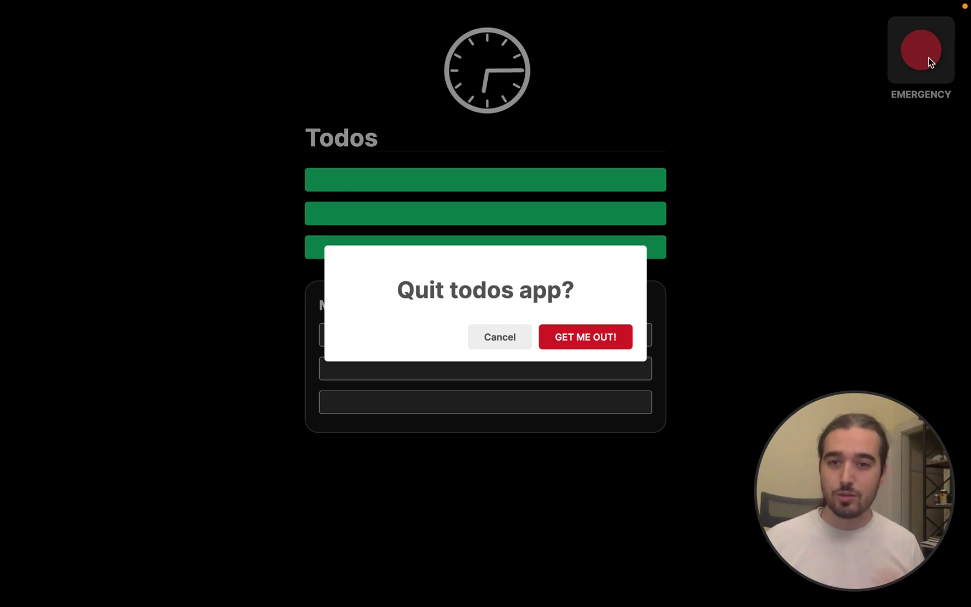
Step: Switch to TodoPal and review This week's tasks, their time estimates and the weekly productive hours
key("Tab")
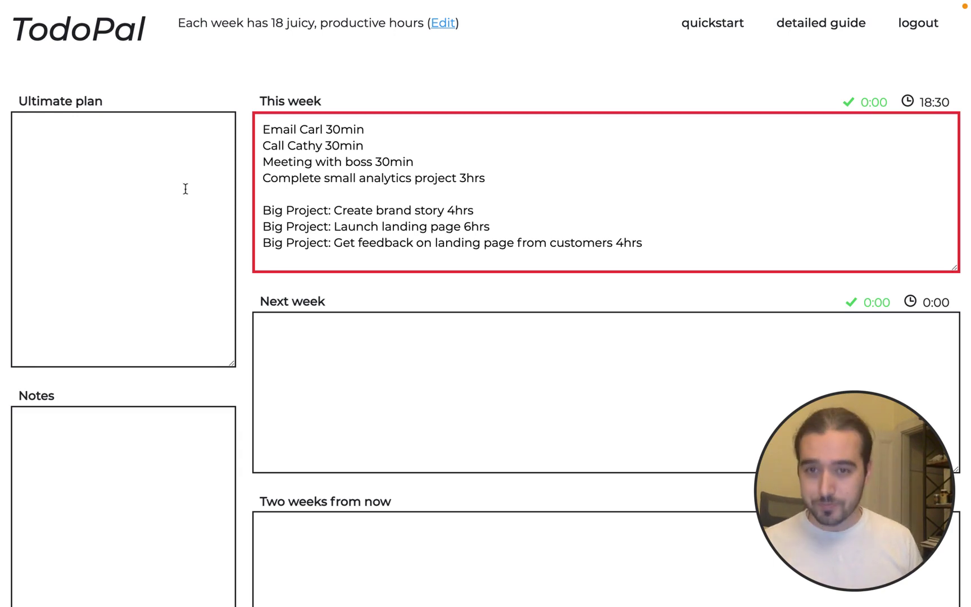
left_click_drag(531, 178, 260, 124)
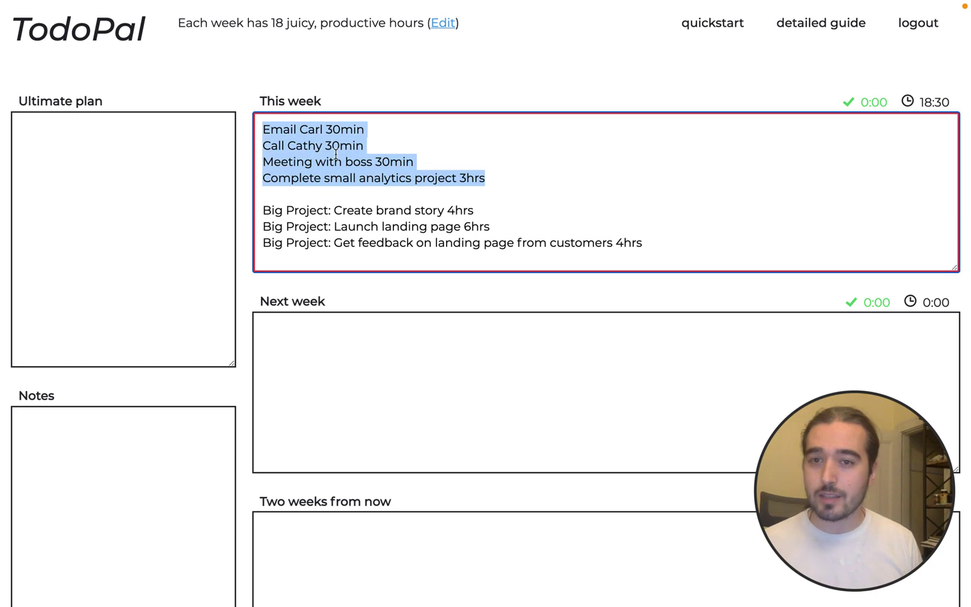
left_click(555, 184)
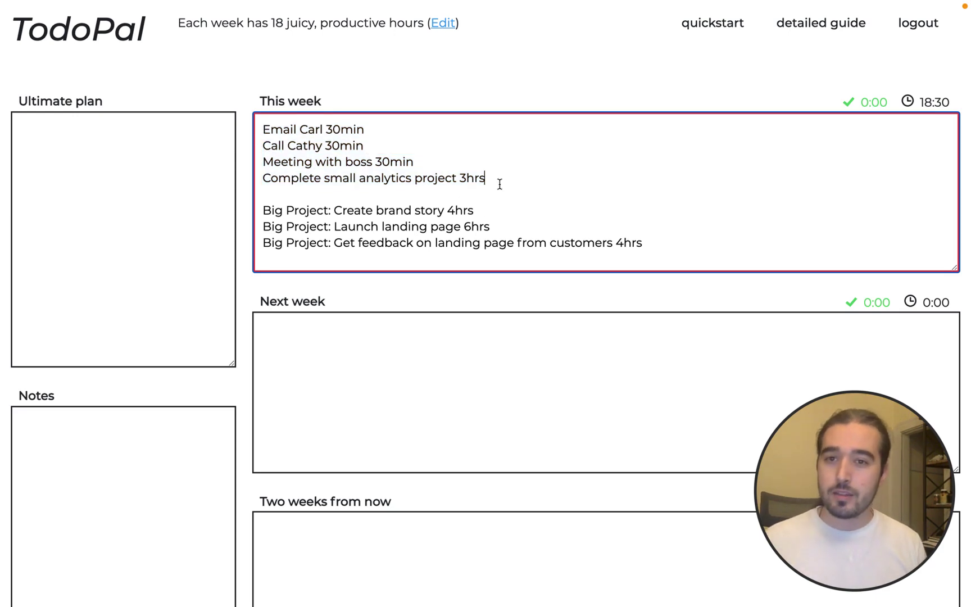
double_click(340, 132)
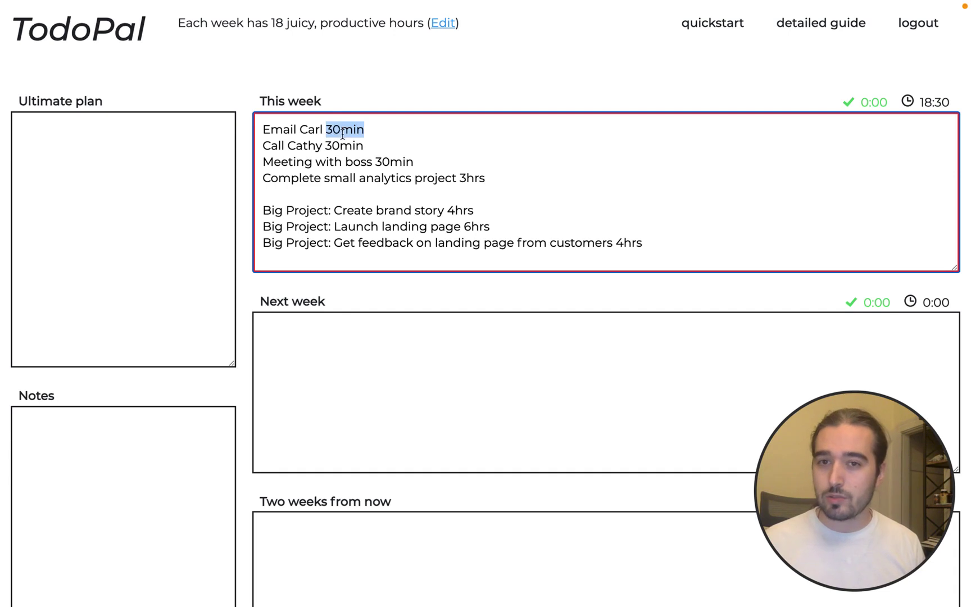
double_click(344, 146)
left_click_drag(492, 171, 258, 185)
left_click(518, 178)
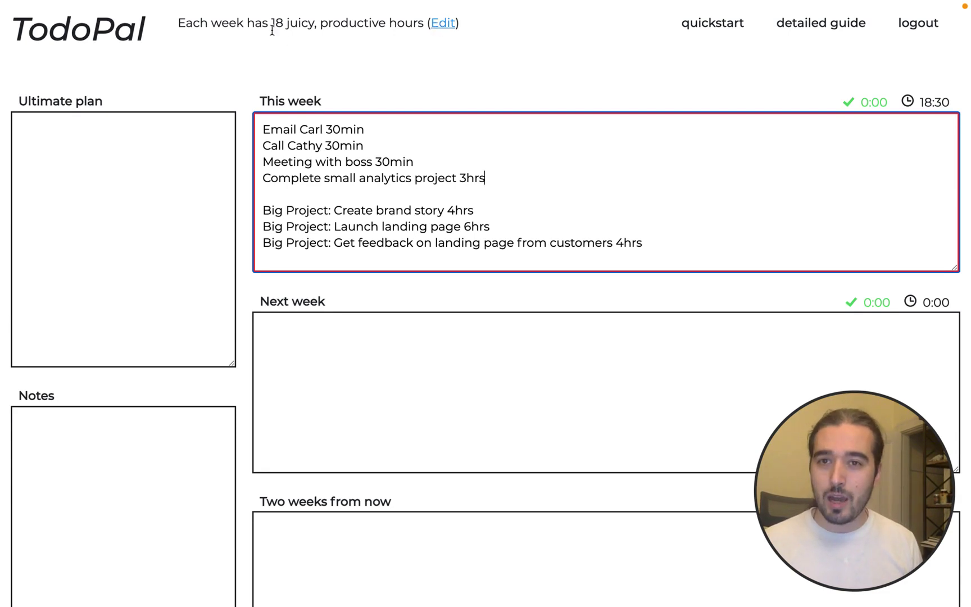
left_click_drag(236, 26, 385, 24)
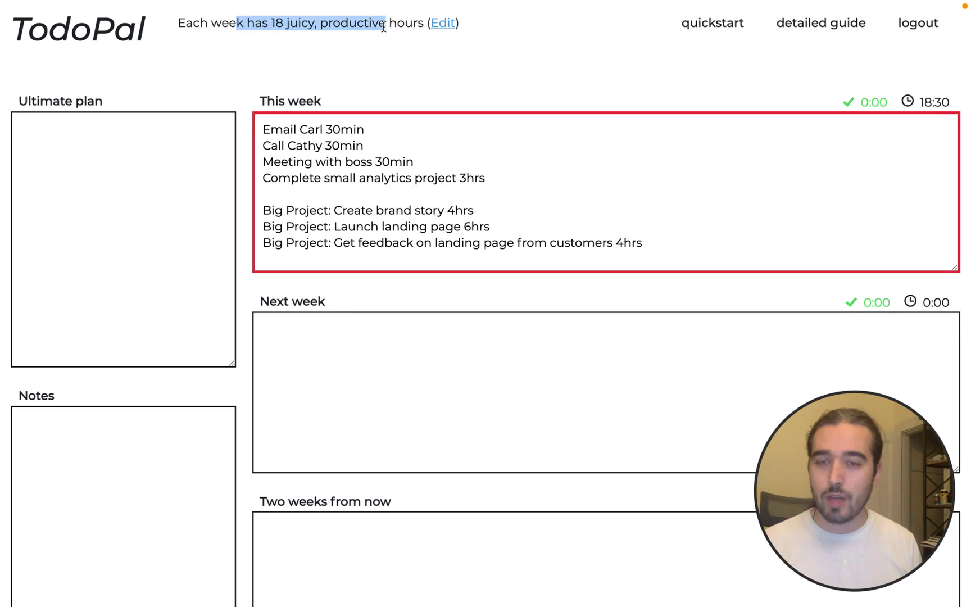
left_click(384, 27)
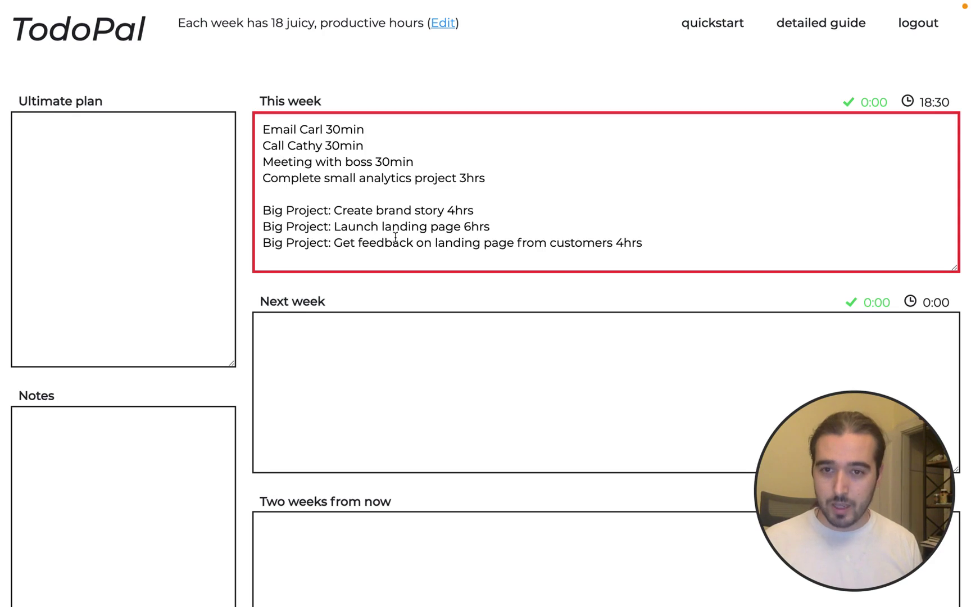
Step: Cut the "Complete small analytics project 3hrs" line from This week and paste it back in the same place
triple_click(362, 186)
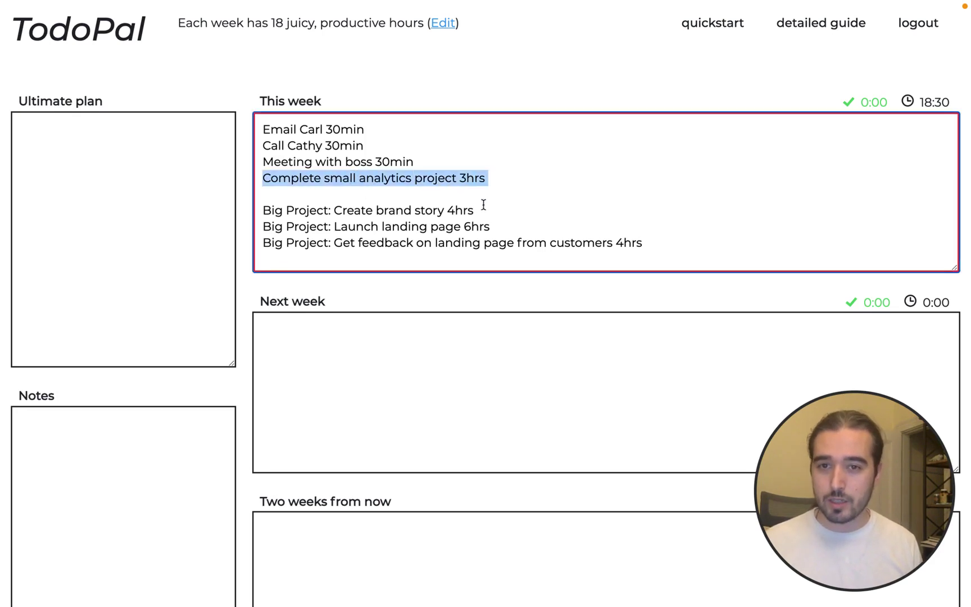
key("super+x")
key("super+v")
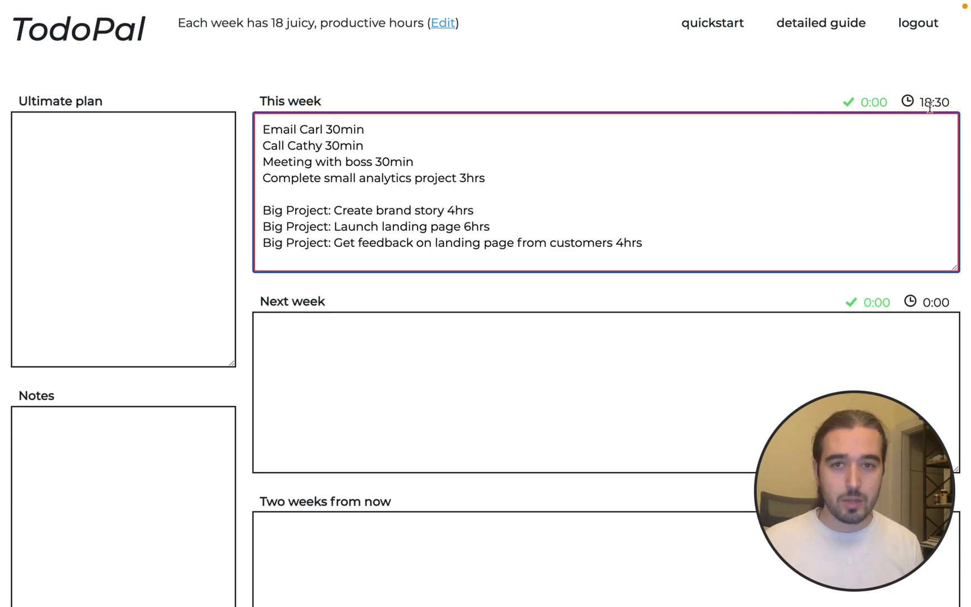
Step: Check This week's total planned time and the group of small tasks that precedes the Big Project items
left_click_drag(921, 102, 945, 101)
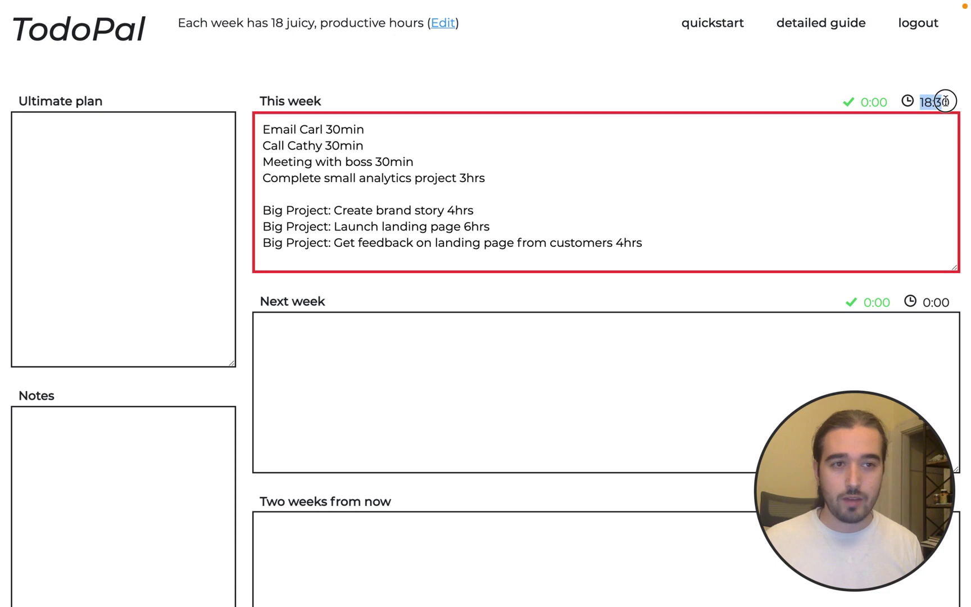
left_click(914, 116)
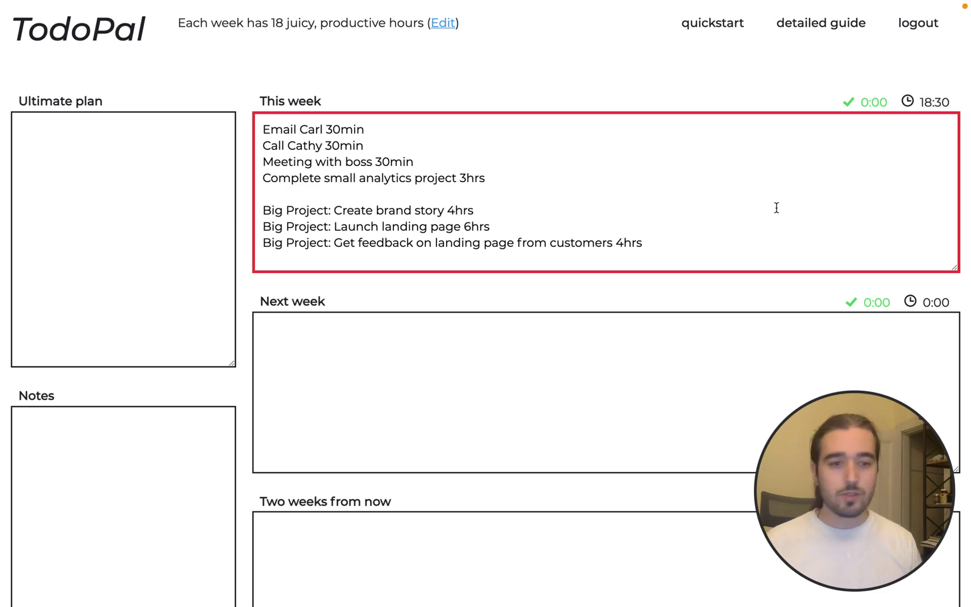
left_click_drag(509, 180, 224, 132)
left_click(594, 189)
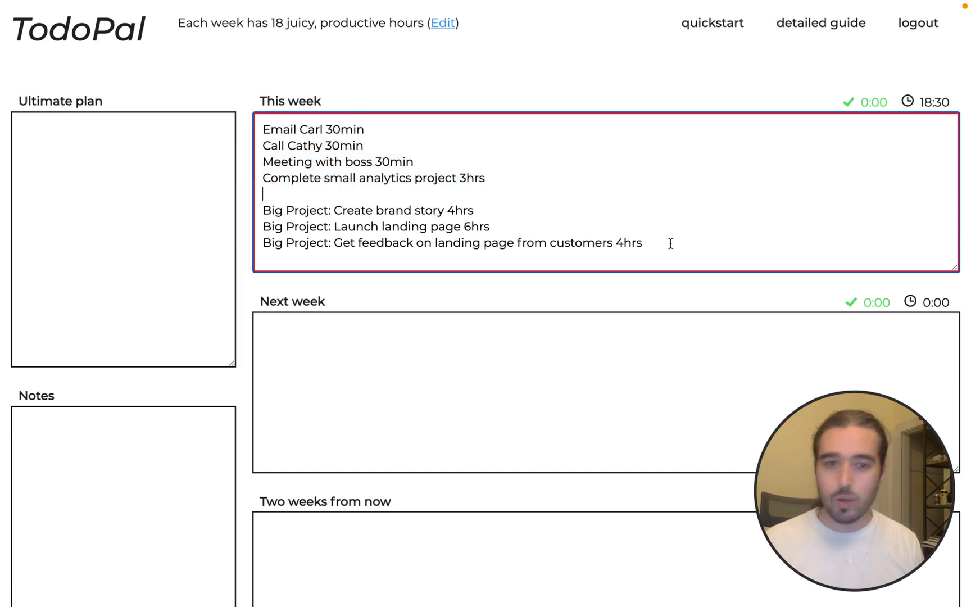
Step: Move the "Big Project: Get feedback on landing page from customers 4hrs" task from This week to Next week
left_click_drag(679, 246, 249, 245)
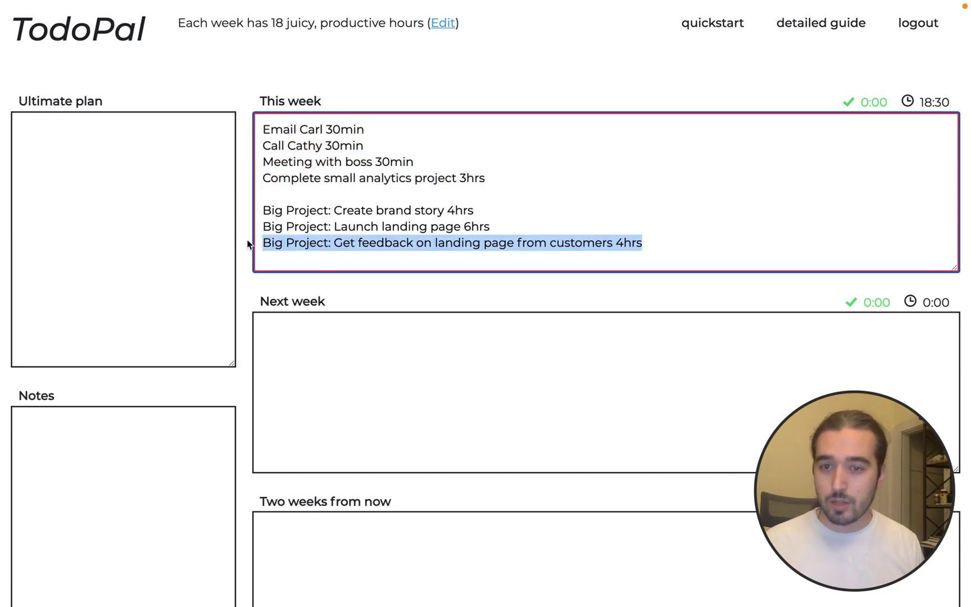
key("ctrl+x")
left_click(349, 336)
key("ctrl+v")
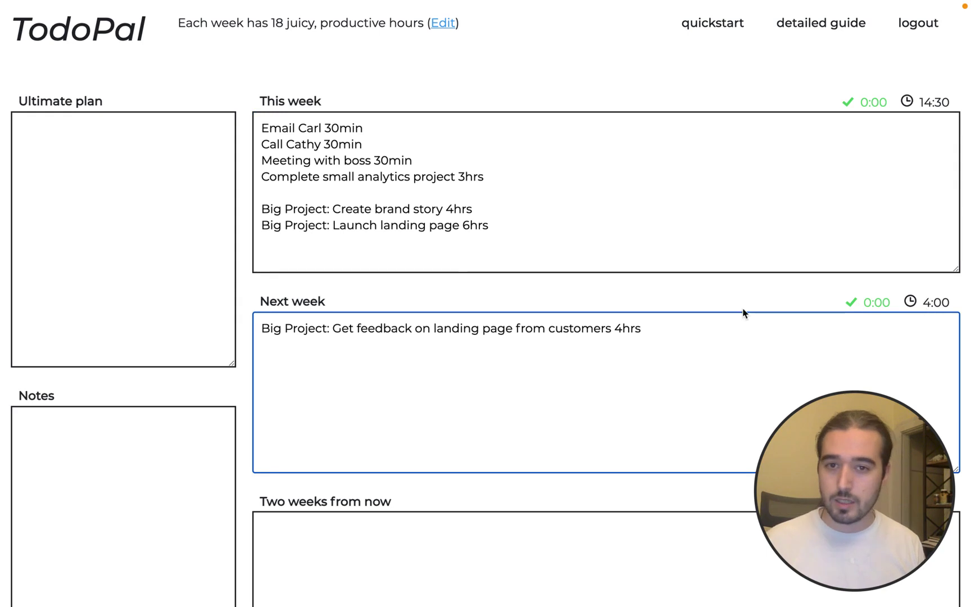
Step: Compare This week's remaining tasks with the number of productive hours available per week
left_click(444, 256)
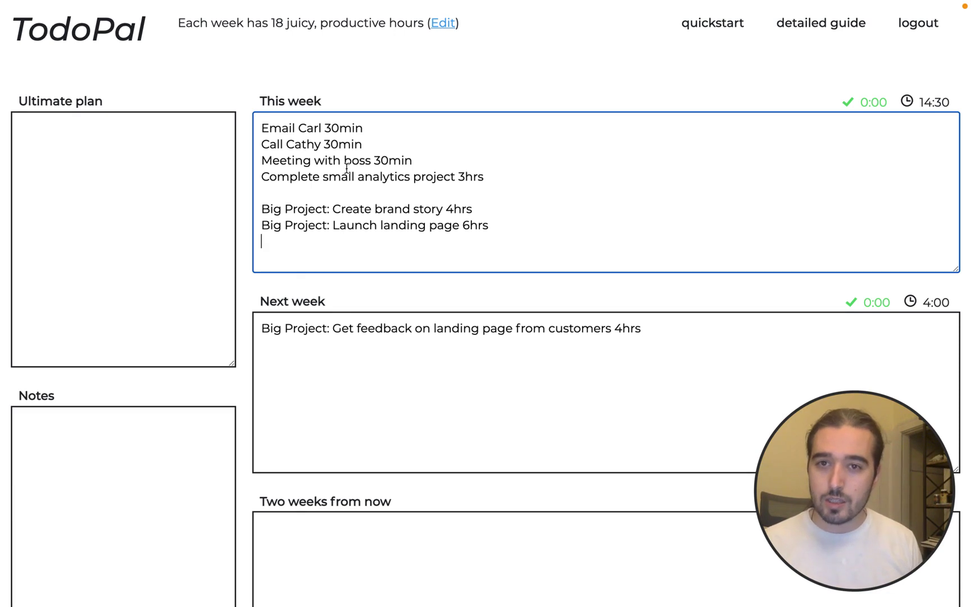
left_click_drag(271, 23, 383, 21)
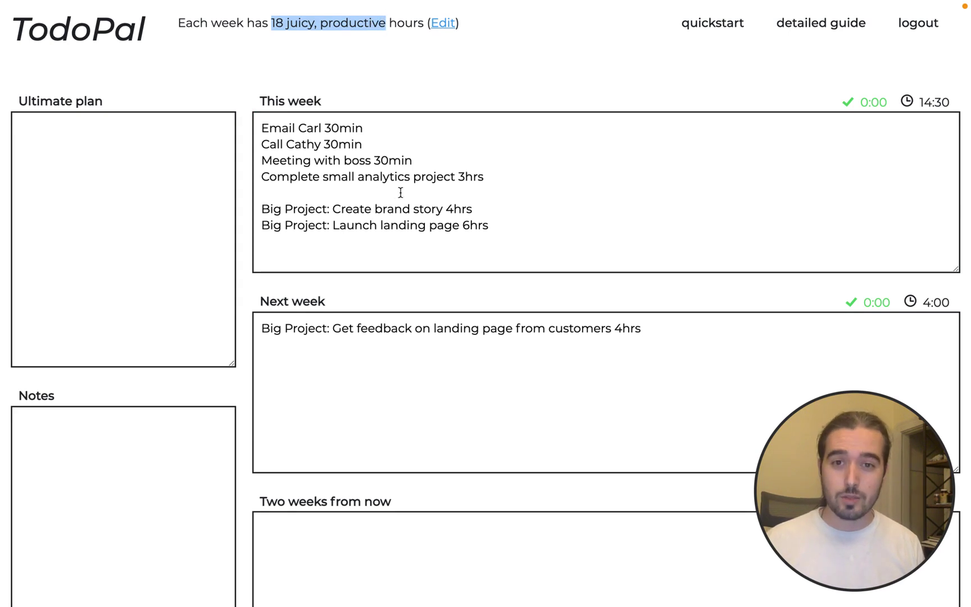
left_click(455, 192)
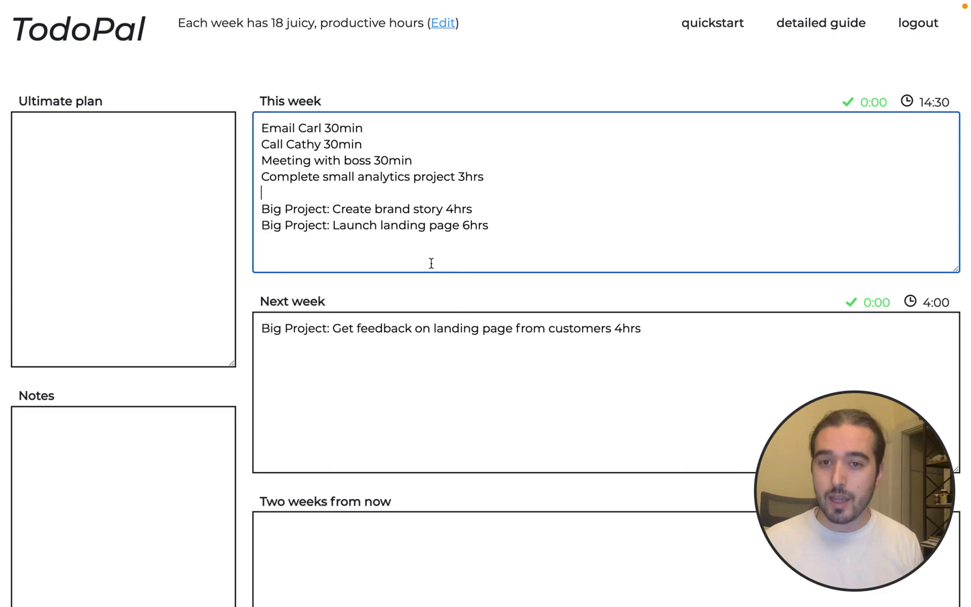
Step: Move the "Complete small analytics project 3hrs" task from This week to Next week
triple_click(388, 178)
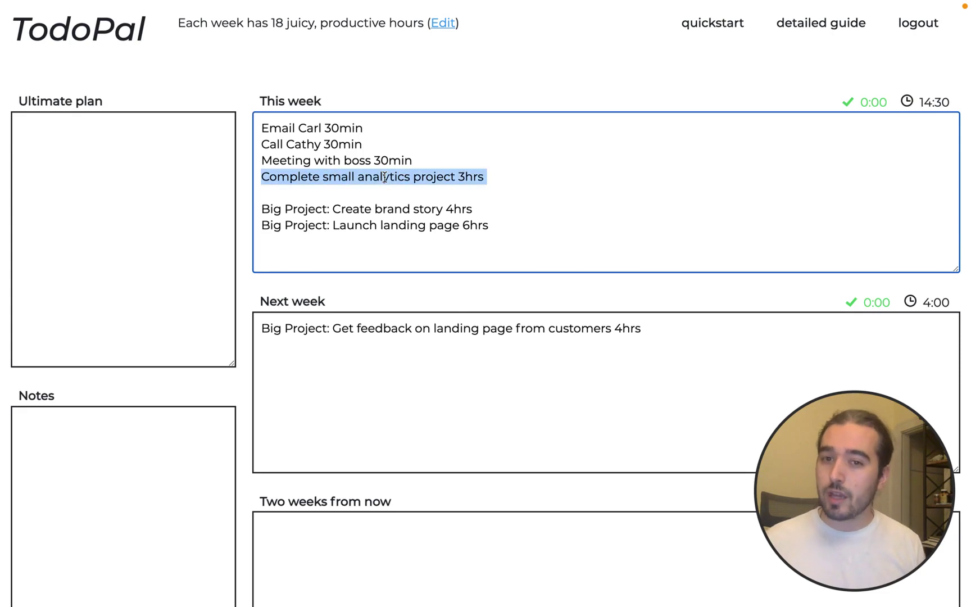
key("BackSpace")
left_click(481, 343)
key("ctrl+v")
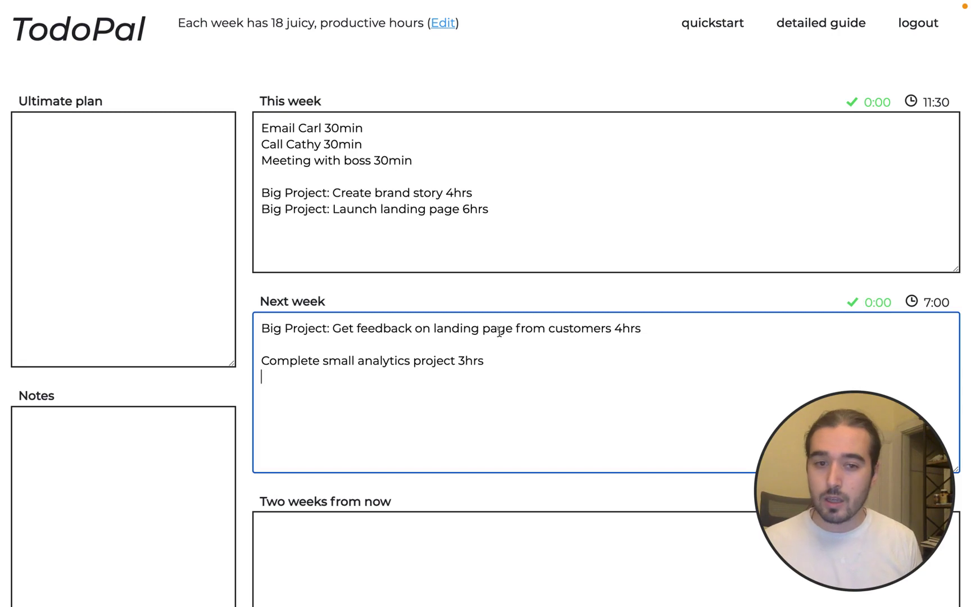
Step: Move the Big Project customer feedback task from Next week back to the end of This week's list
left_click_drag(665, 328, 113, 324)
key("ctrl+x")
left_click(314, 229)
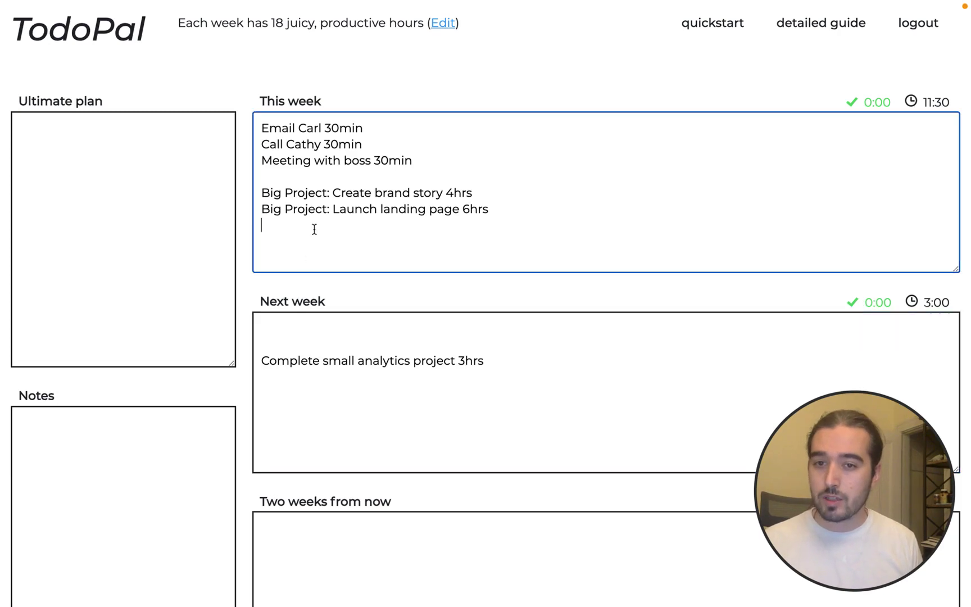
key("ctrl+v")
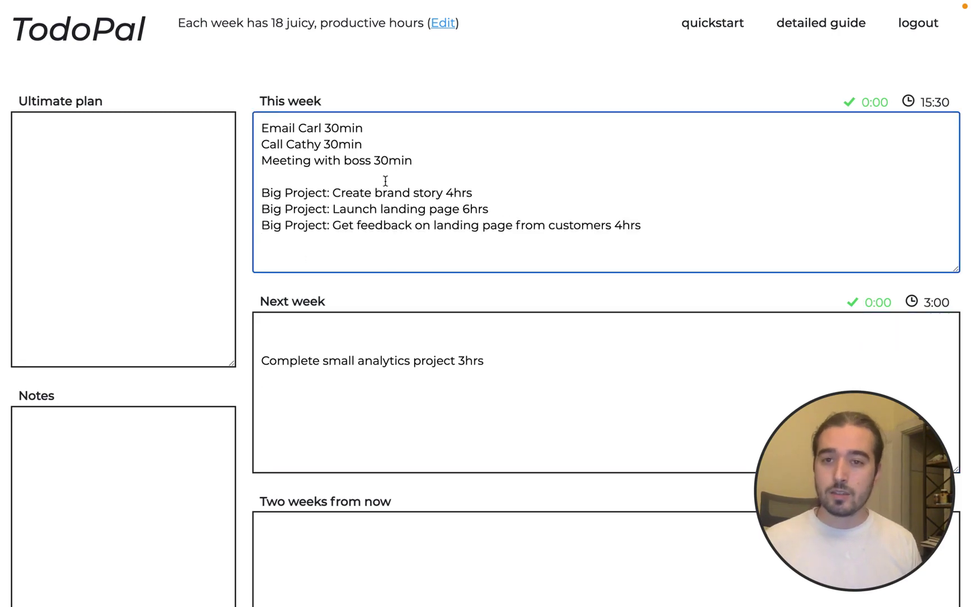
Step: Move the 30min call task from This week to the Two weeks from now list
left_click_drag(375, 145, 219, 143)
key("ctrl+x")
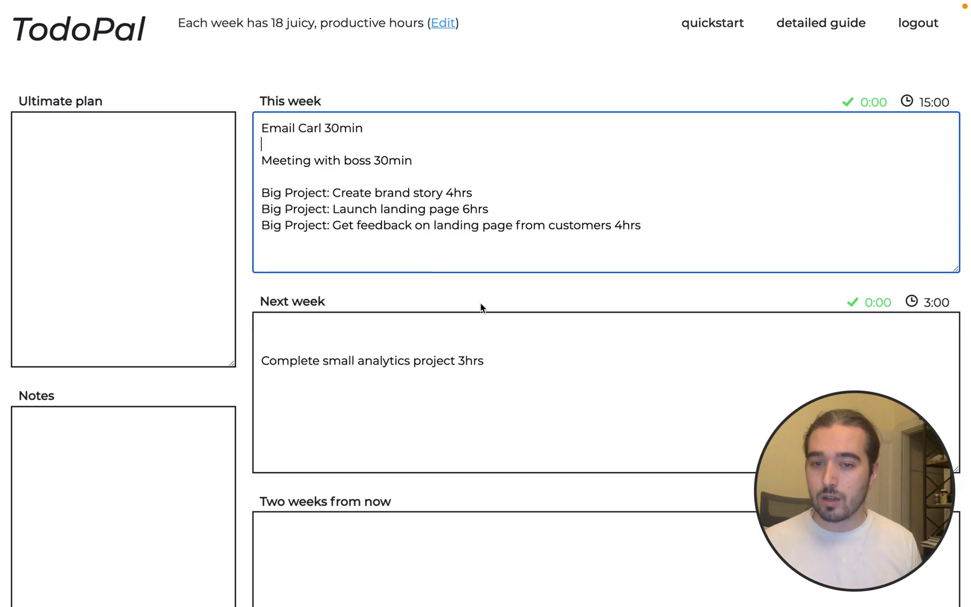
left_click(377, 555)
key("ctrl+v")
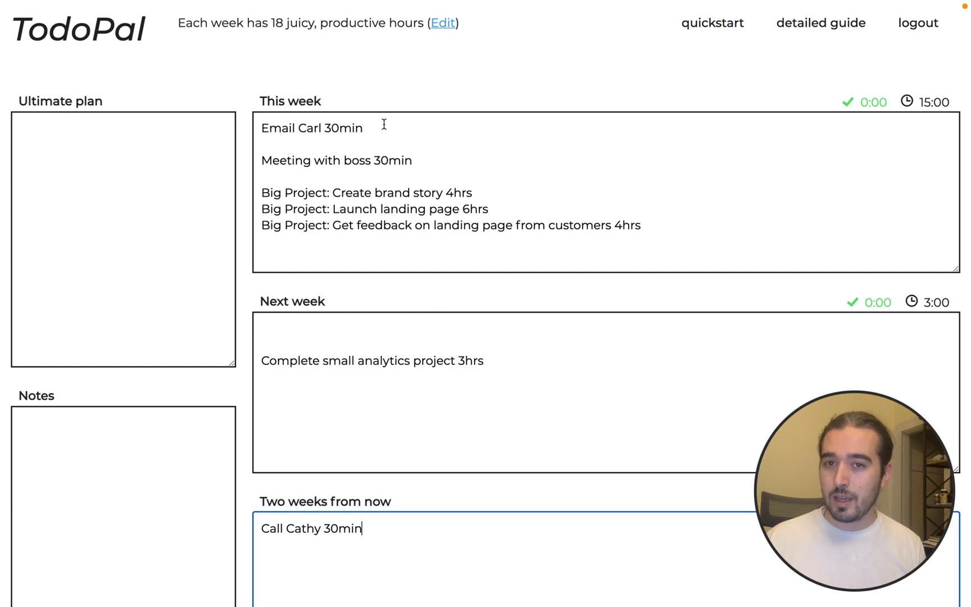
Step: Move the 30min email task from This week to Two weeks from now, below the call task
left_click_drag(392, 125, 229, 126)
key("ctrl+x")
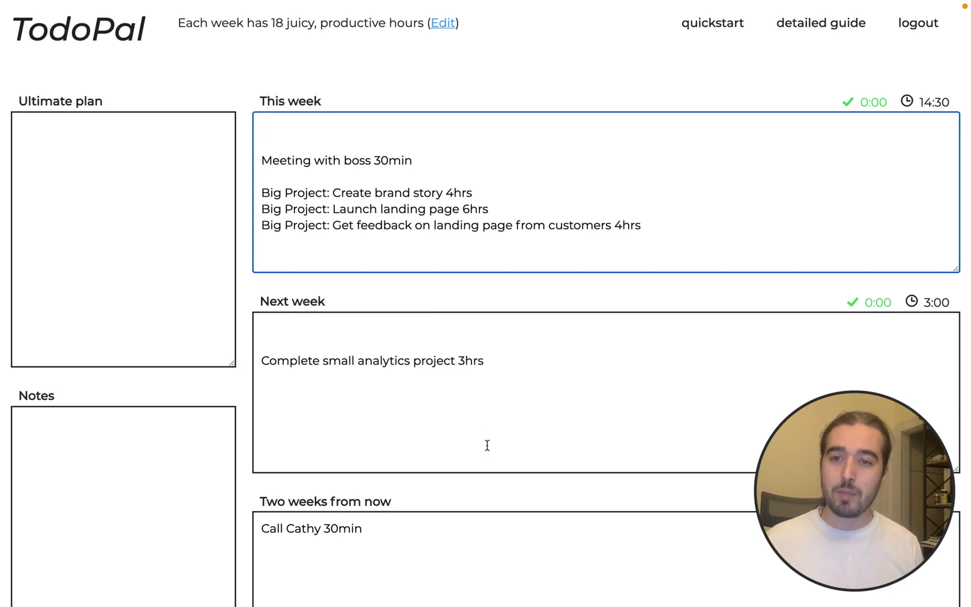
left_click(418, 527)
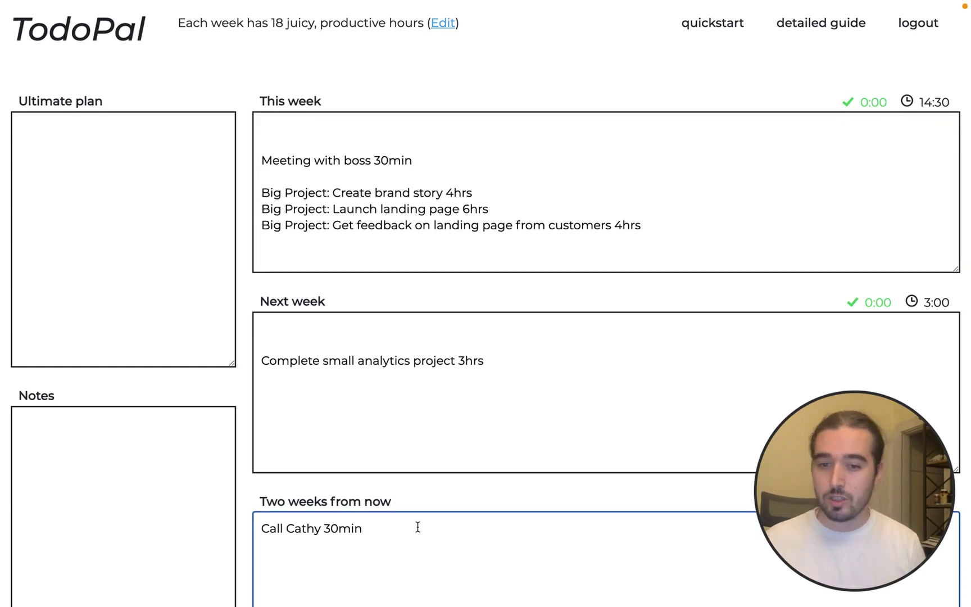
key("ctrl+v")
Step: Remove the blank lines above the "Meeting with boss 30min" task in This week
left_click(337, 130)
key("Delete")
key("Delete")
Step: Move the "Meeting with boss 30min" task from This week to Next week, above the analytics project, and remove the blank lines there
triple_click(382, 128)
key("ctrl+x")
left_click(286, 346)
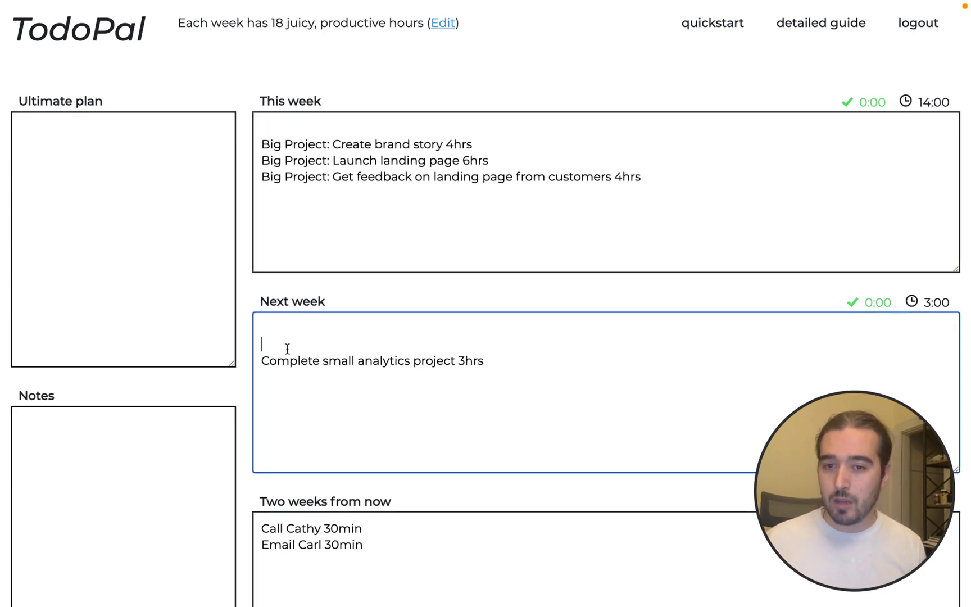
key("ctrl+v")
left_click(286, 329)
key("Delete")
left_click(282, 345)
key("Delete")
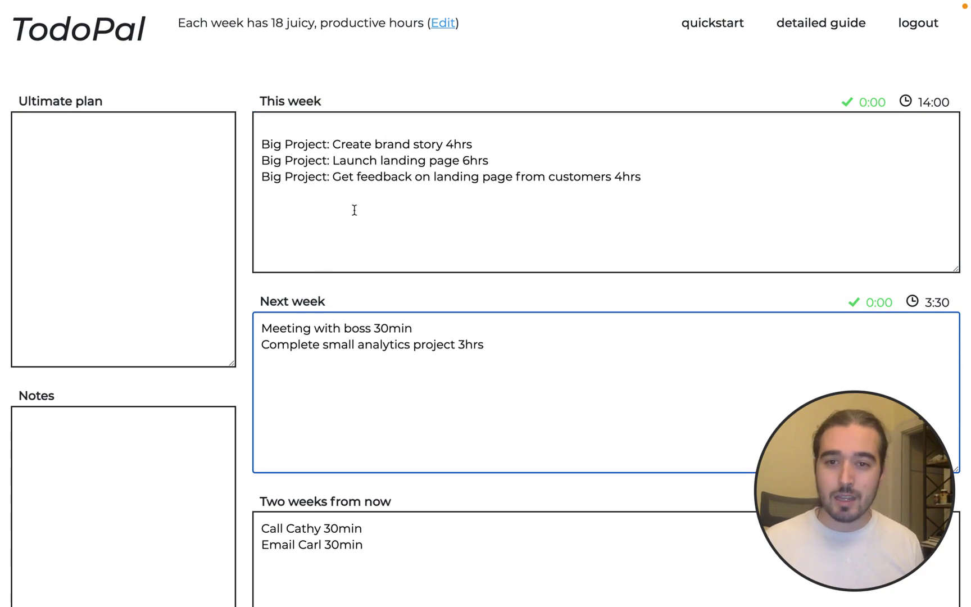
Step: Remove the blank line above the Big Project tasks in This week
left_click(325, 130)
key("Delete")
left_click(345, 199)
left_click(339, 186)
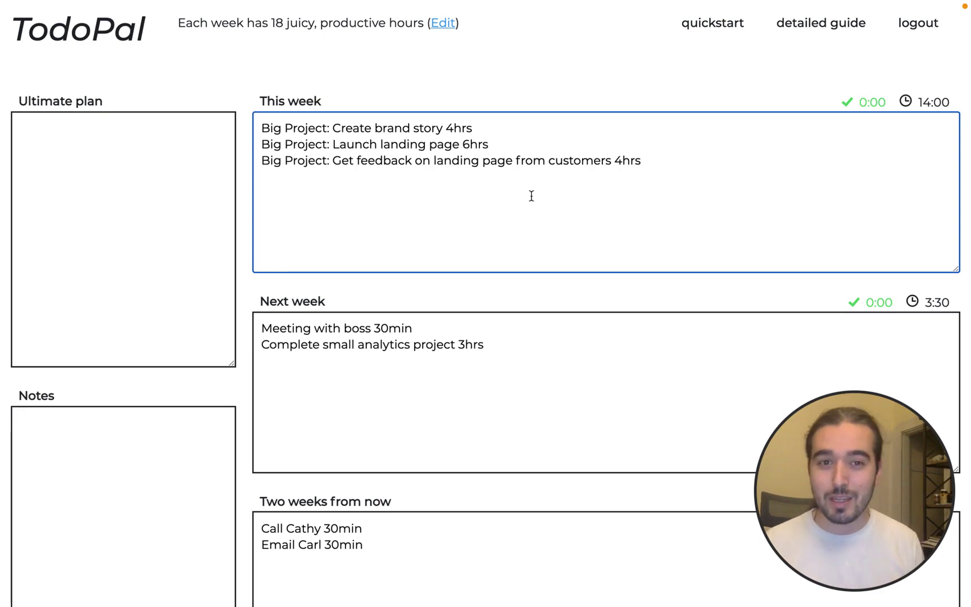
left_click_drag(680, 170, 155, 133)
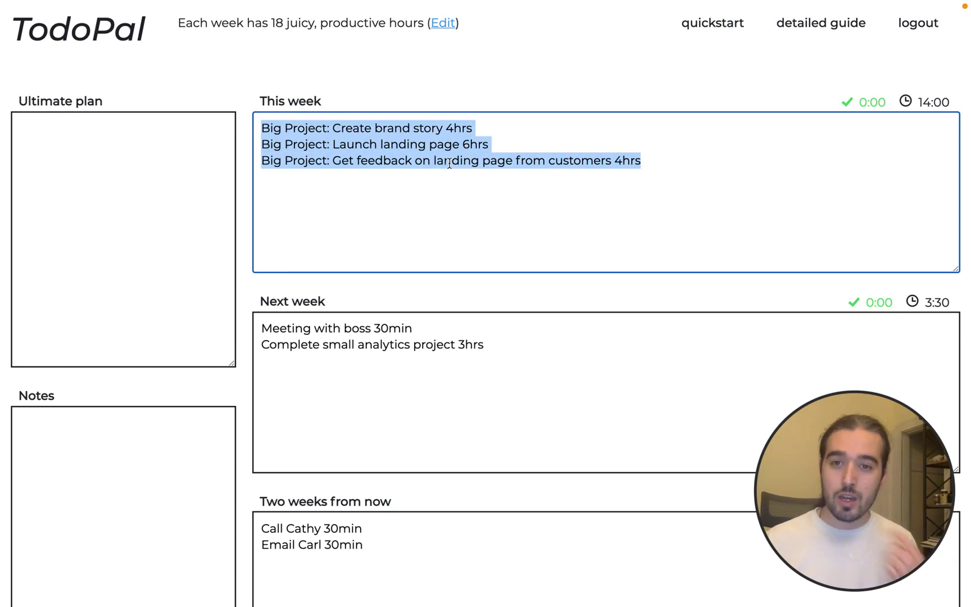
left_click(426, 136)
double_click(401, 145)
left_click_drag(401, 145, 431, 137)
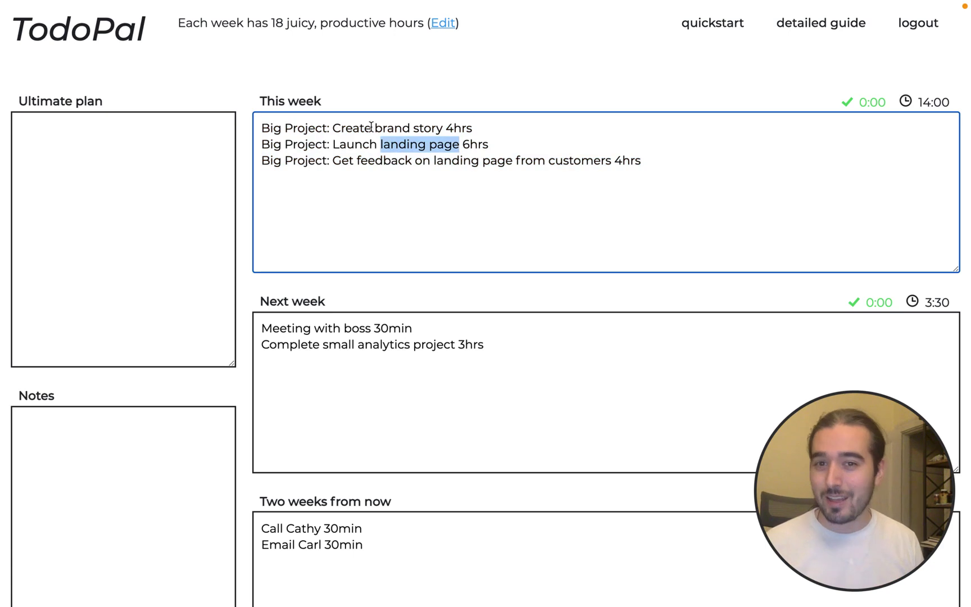
left_click_drag(371, 126, 438, 127)
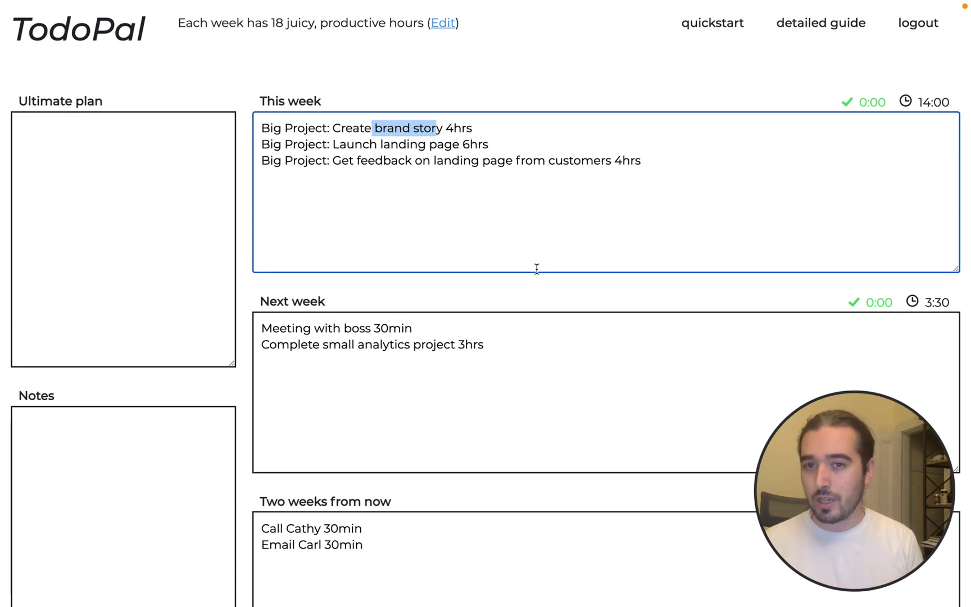
Step: Add a task to email a contact, without a duration, at the top of This week, with a blank line before the Big Project tasks
key("Up")
key("Return")
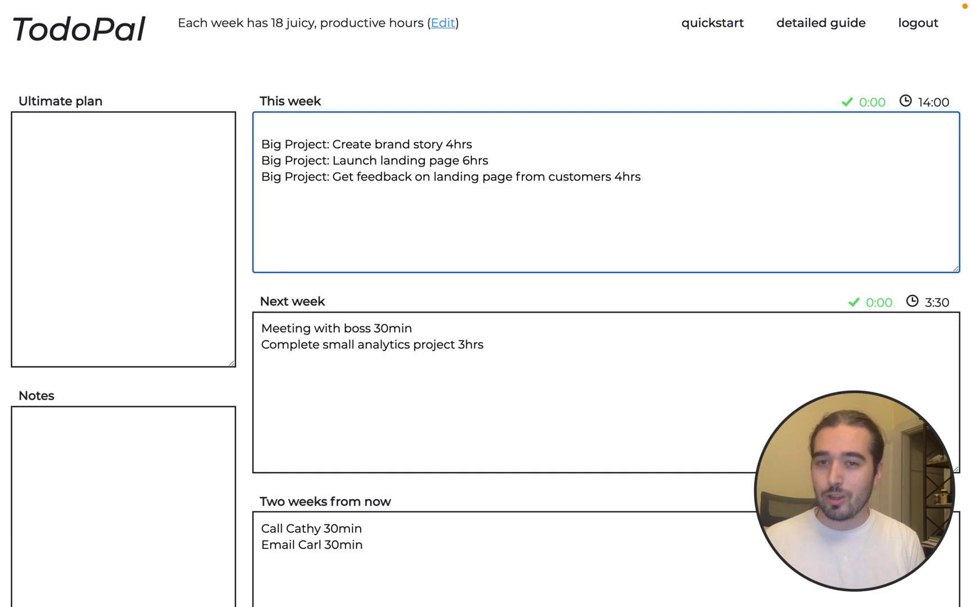
key("Return")
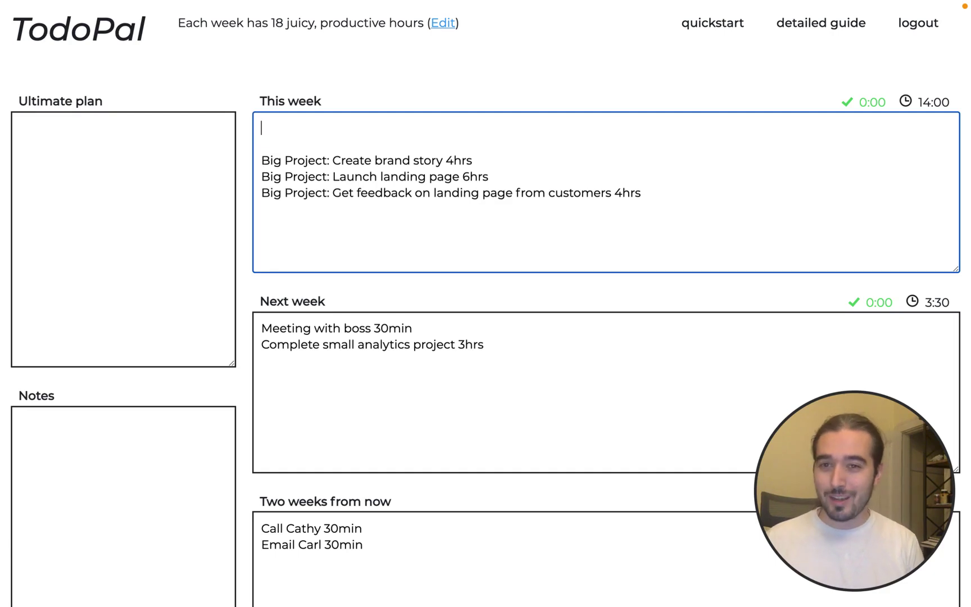
type("Email Clark")
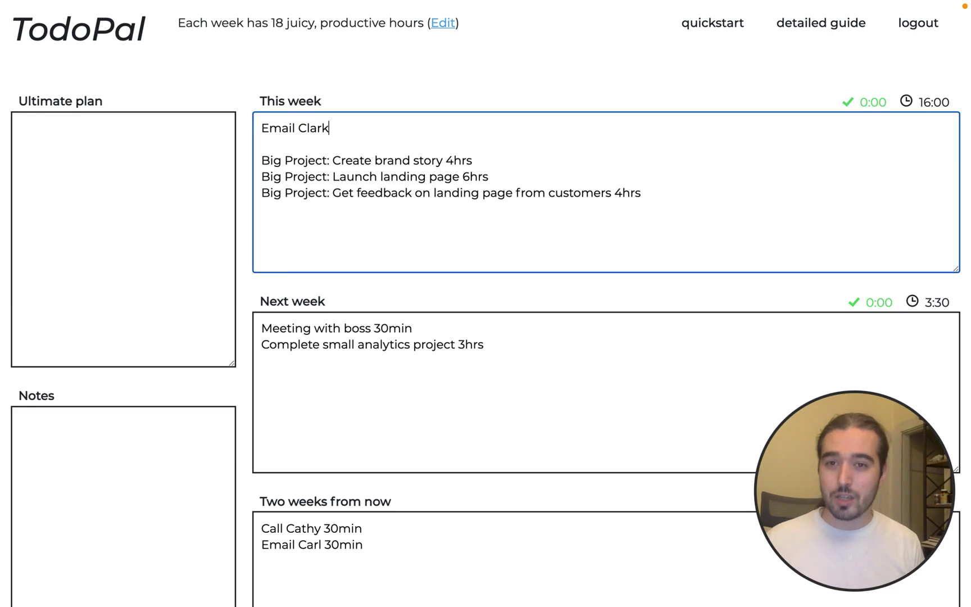
triple_click(434, 178)
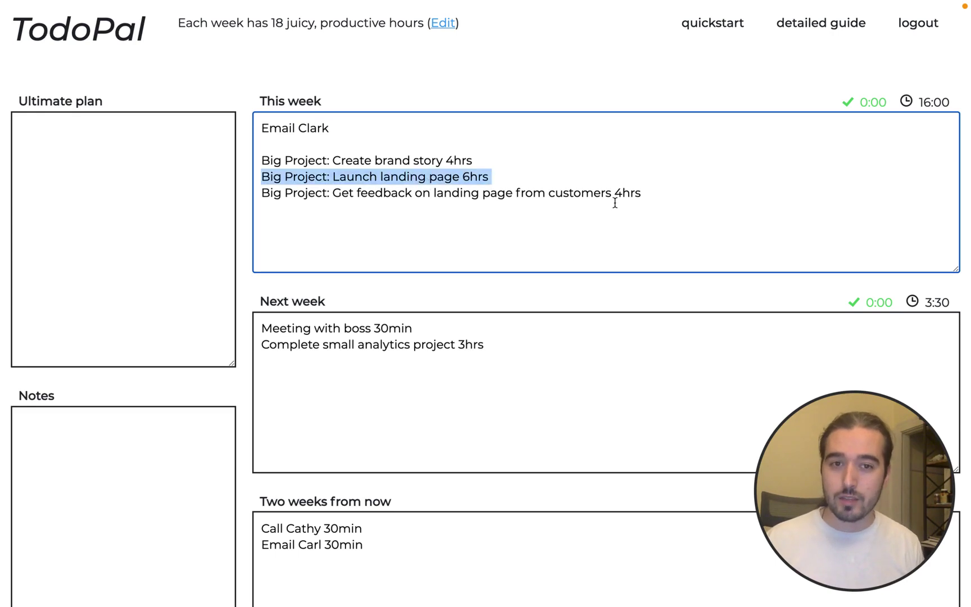
double_click(655, 190)
left_click_drag(654, 190, 243, 171)
left_click(459, 134)
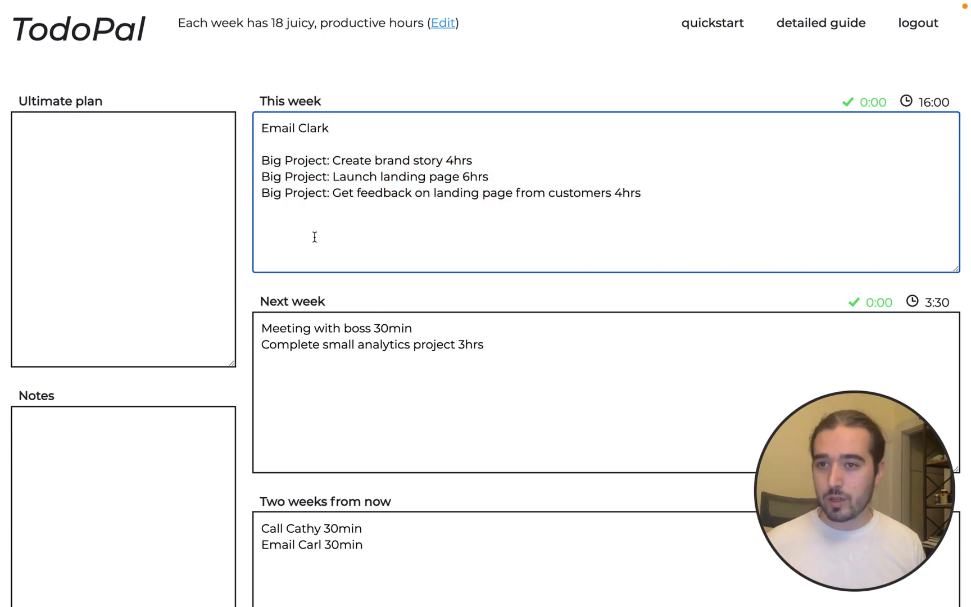
Step: Enter "Notepad" in the Ultimate plan box and move that text into the Notes box
left_click(70, 142)
type("Notepad")
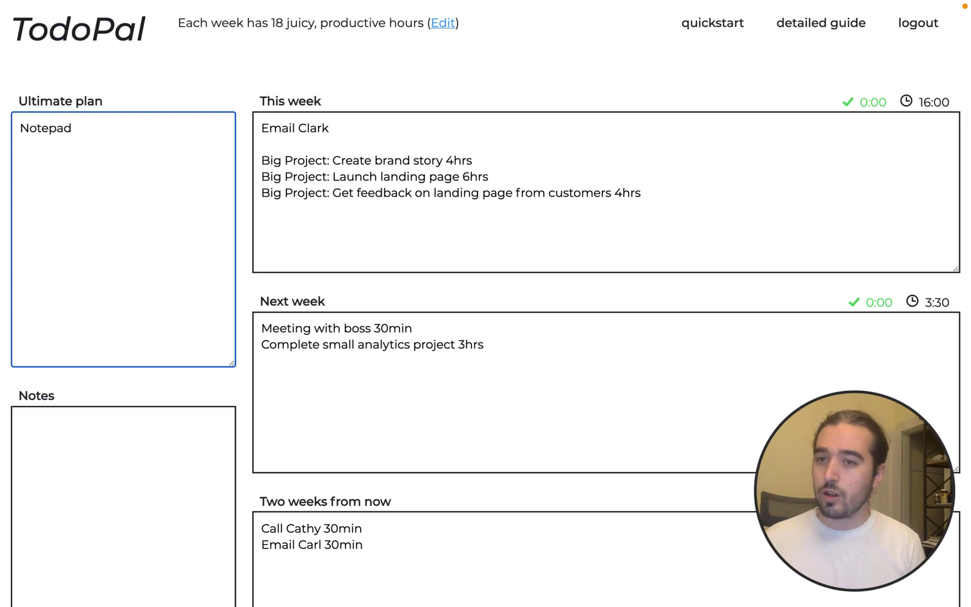
key("super+a")
key("super+x")
left_click(106, 443)
key("super+v")
scroll(147, 476, "down", 2)
Step: Replace the text in the Notes box with "Hey i" and clear the box again
key("super+a")
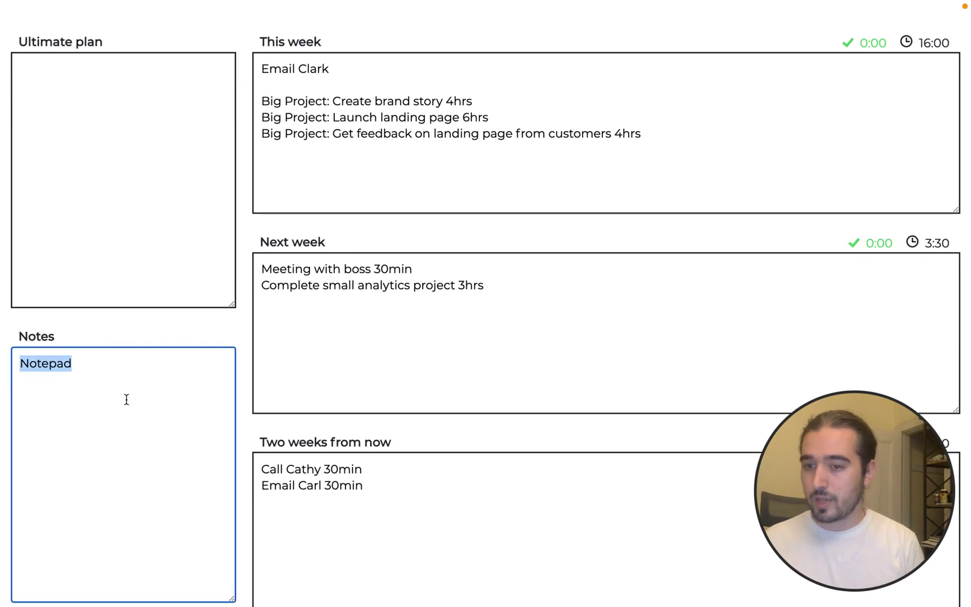
type("Hey i")
key("super+a")
key("BackSpace")
Step: Look through the planner sections from Two weeks from now to Future plans and return to the weekly lists
scroll(190, 481, "down", 10)
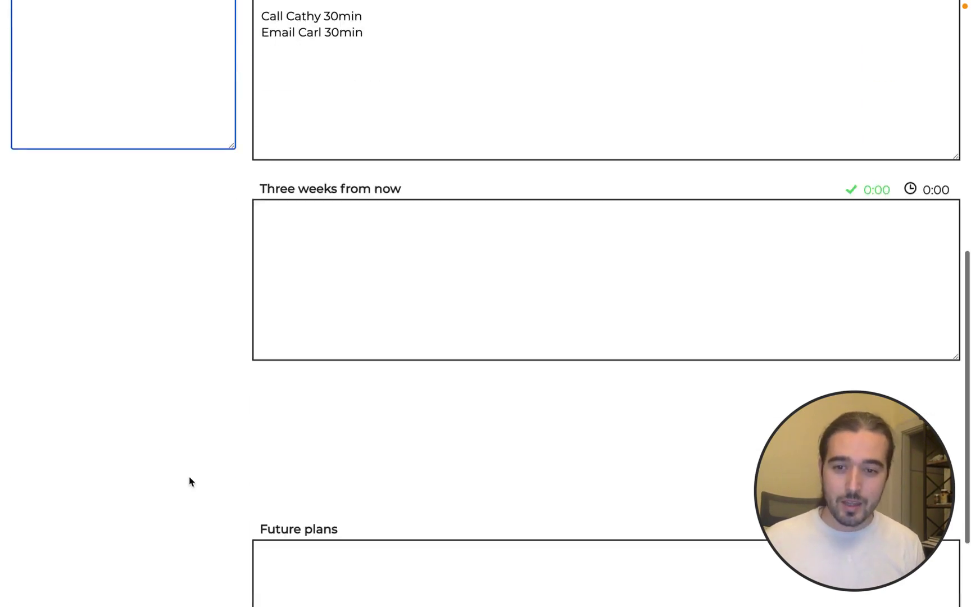
scroll(190, 481, "down", 4)
left_click(390, 434)
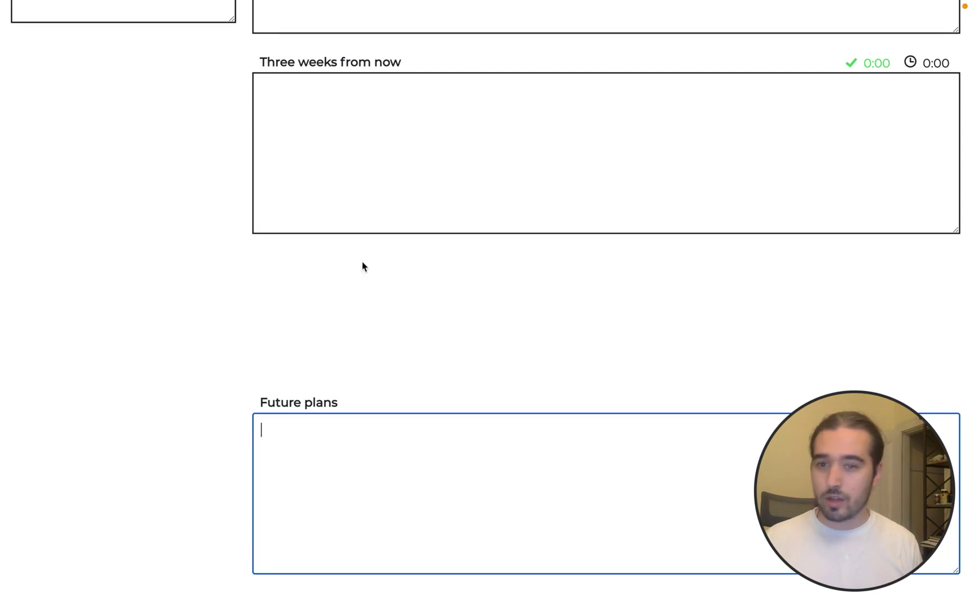
scroll(376, 115, "up", 10)
scroll(376, 116, "up", 2)
left_click(353, 214)
scroll(354, 215, "down", 3)
left_click(367, 264)
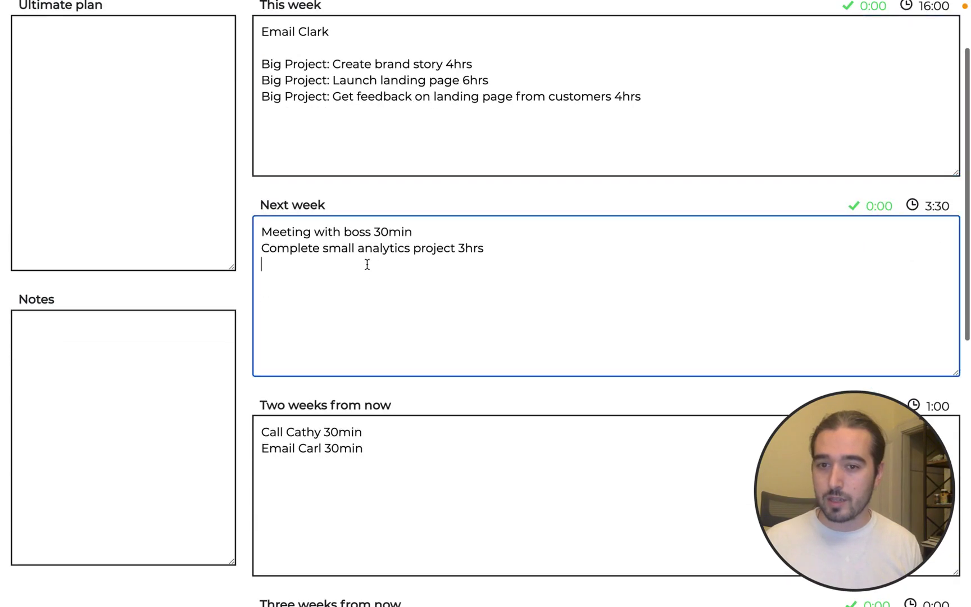
left_click(366, 426)
scroll(366, 415, "down", 5)
left_click(373, 395)
scroll(374, 395, "up", 7)
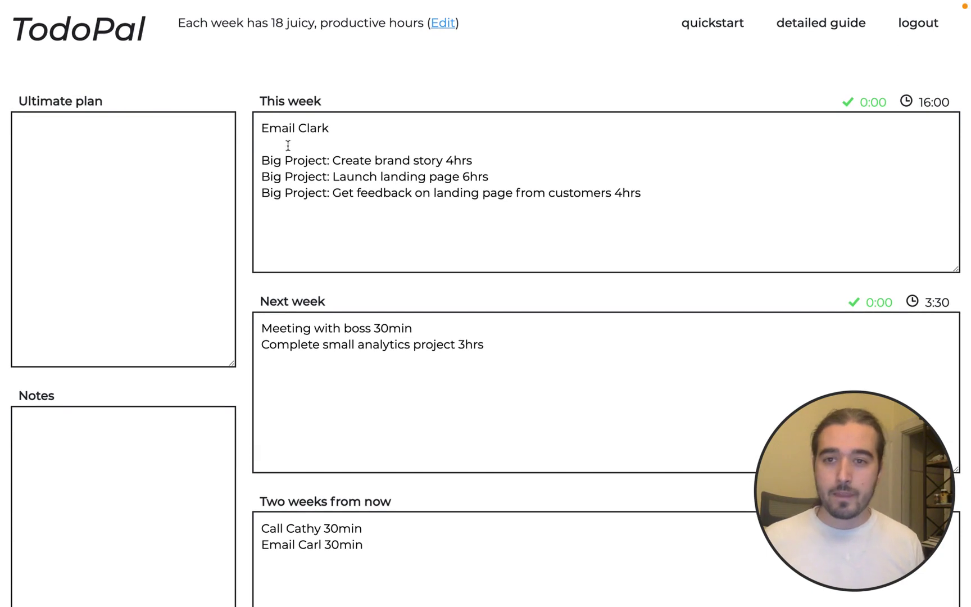
Step: Mark the email task in This week as completed by putting "/" in front of it
left_click(263, 128)
type("/")
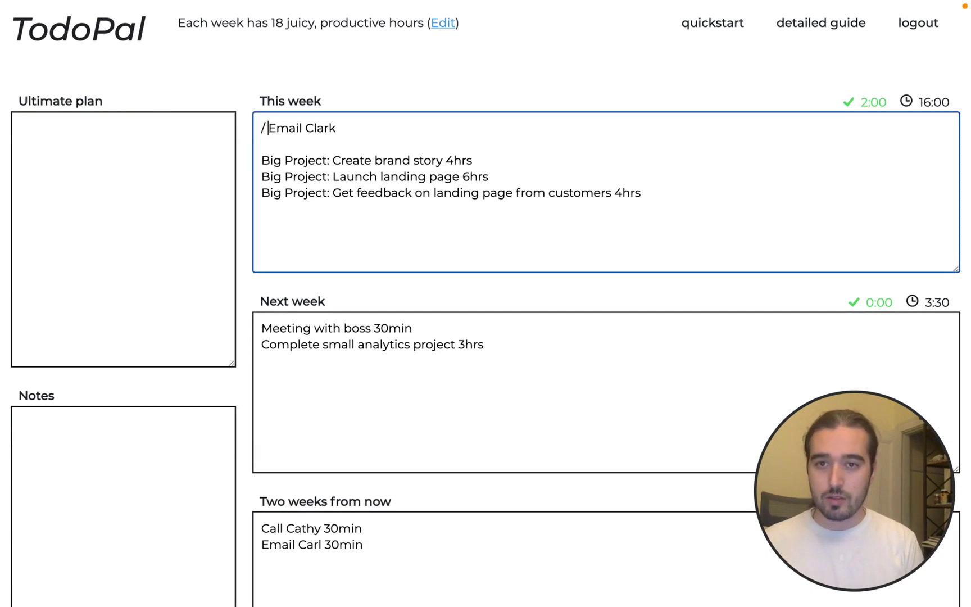
left_click_drag(859, 103, 885, 102)
left_click(545, 167)
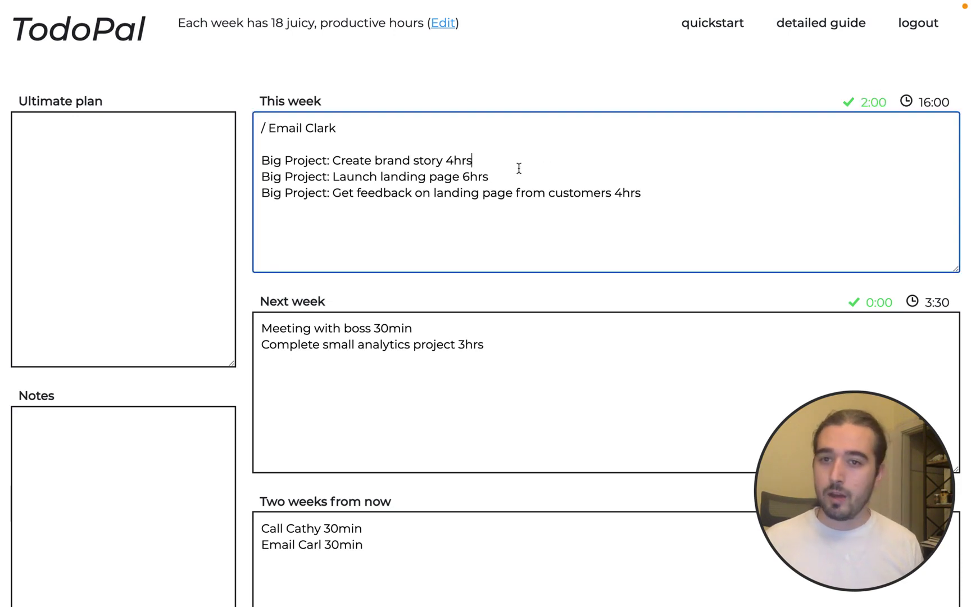
Step: Give the completed email task in This week a duration of "1hour"
left_click(369, 126)
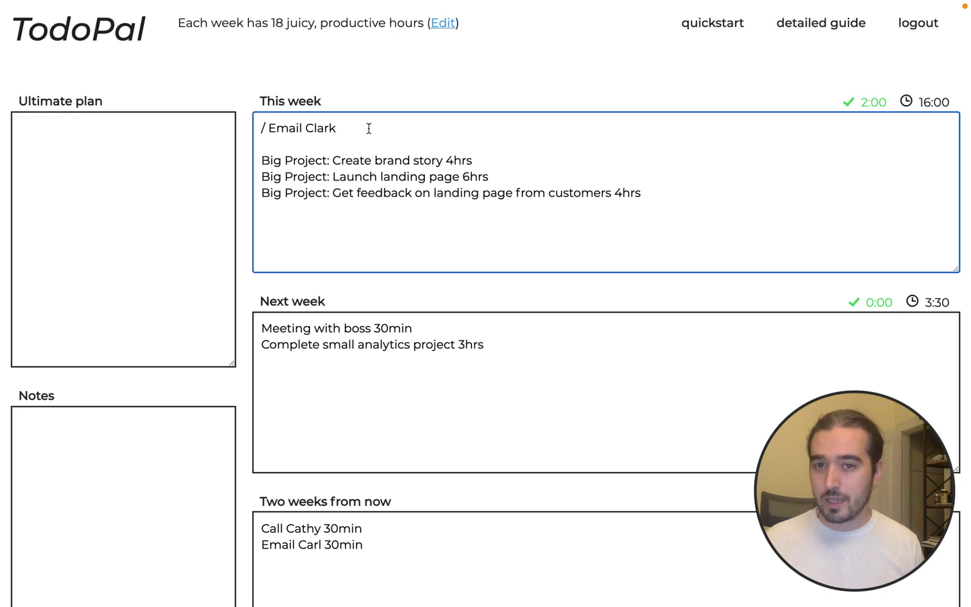
type("1hr")
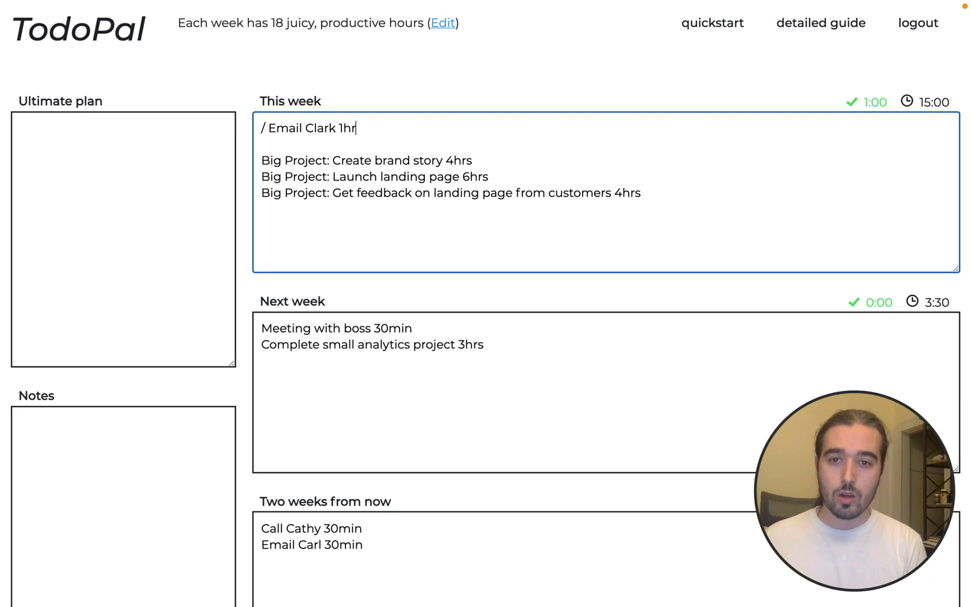
key("BackSpace")
type("our")
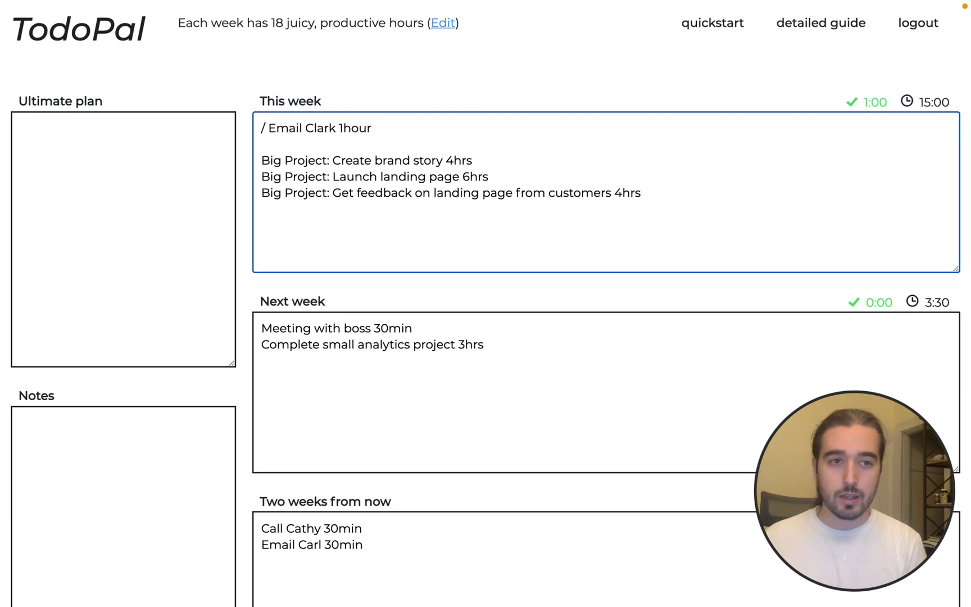
left_click_drag(862, 102, 888, 100)
left_click(550, 141)
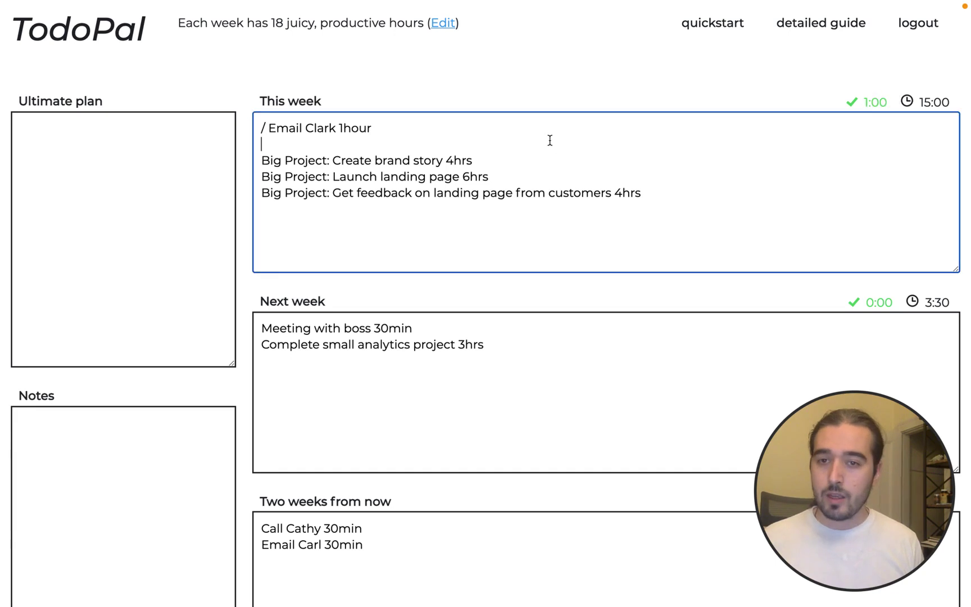
Step: Add the sub-items "- Read through brand story book" and "- Brainstorm first draft" below the Create brand story task in This week
left_click(507, 163)
key("Return")
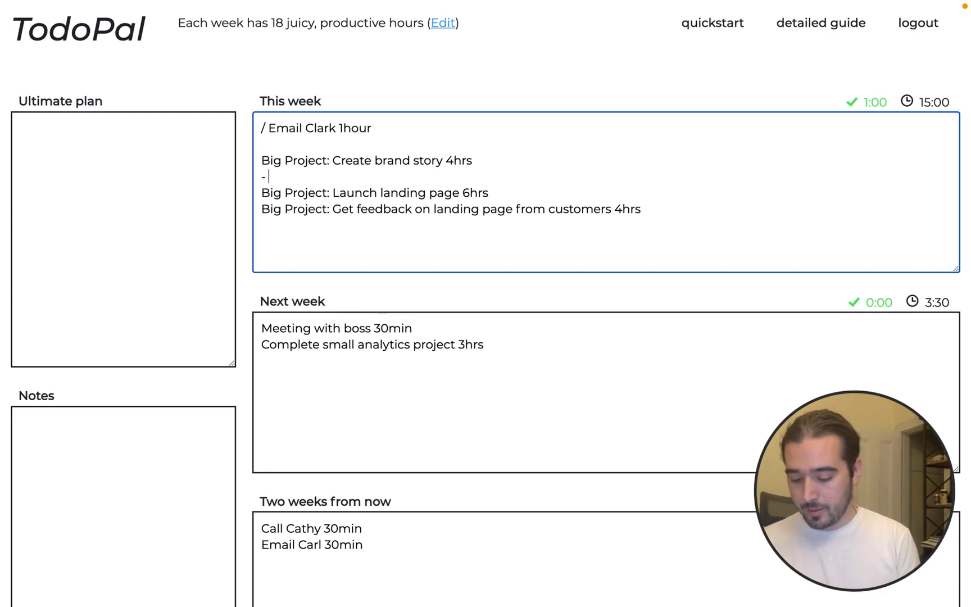
type("Read th")
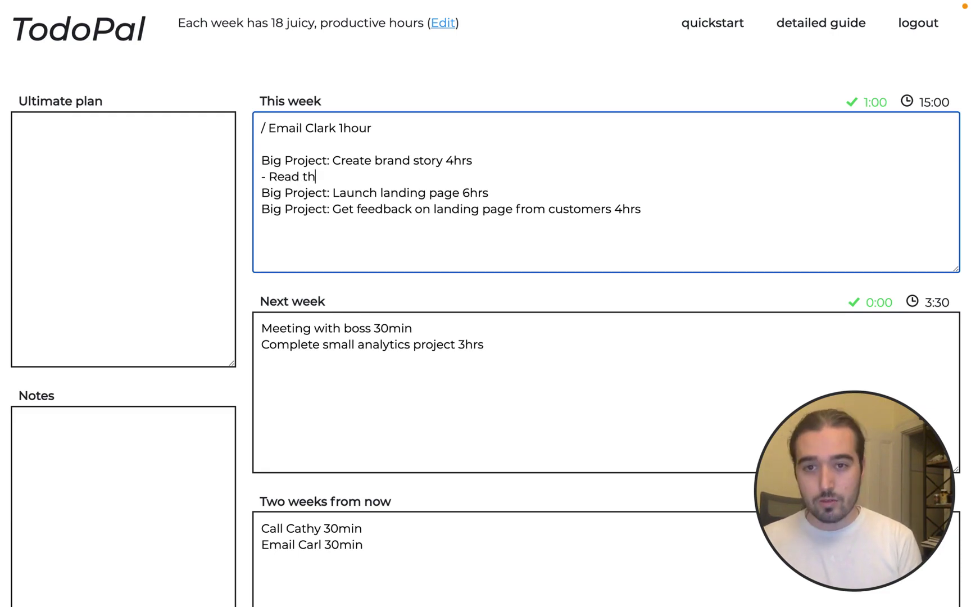
type("rough brand story book")
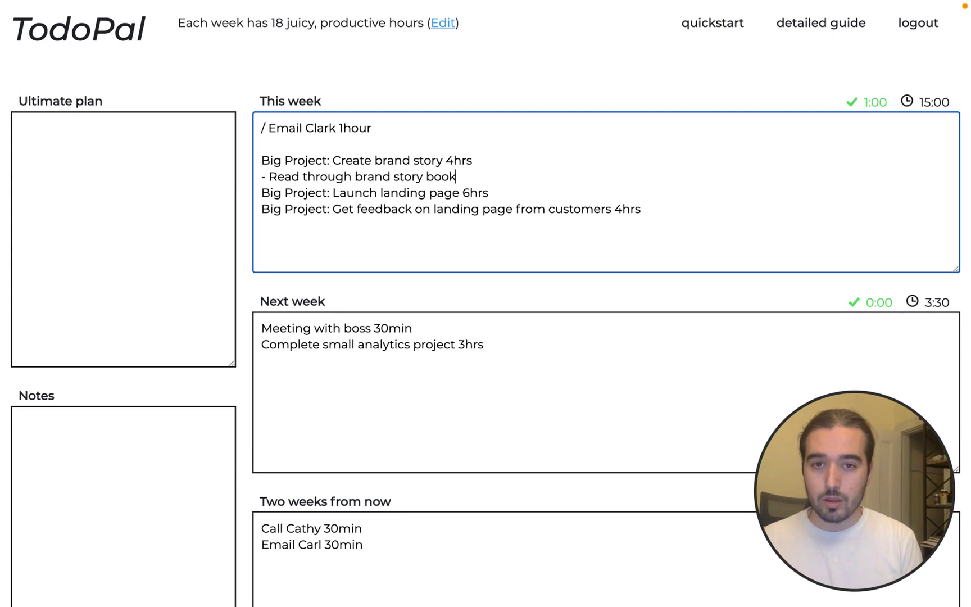
key("Return")
type("- Brainstor")
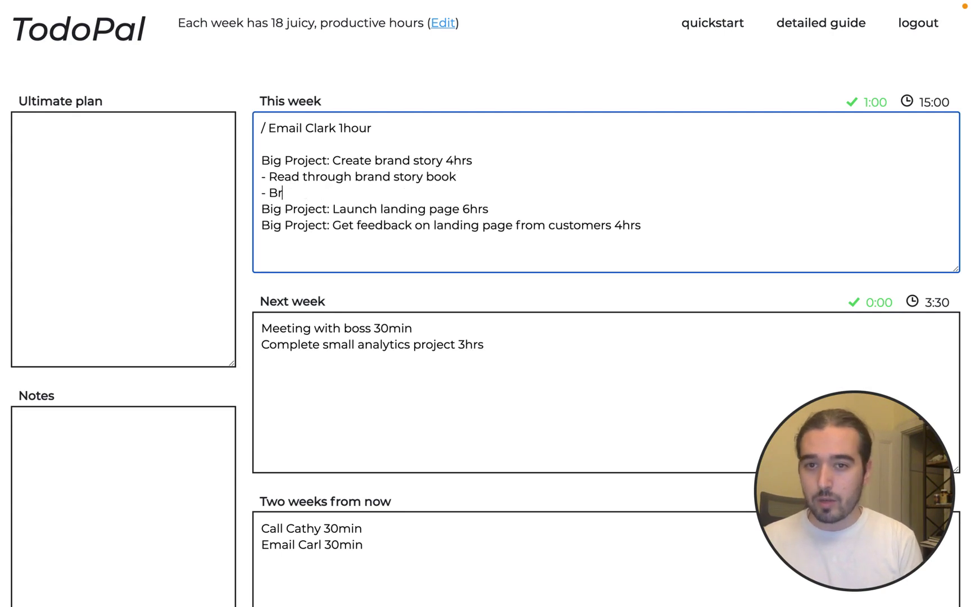
type("rst draft")
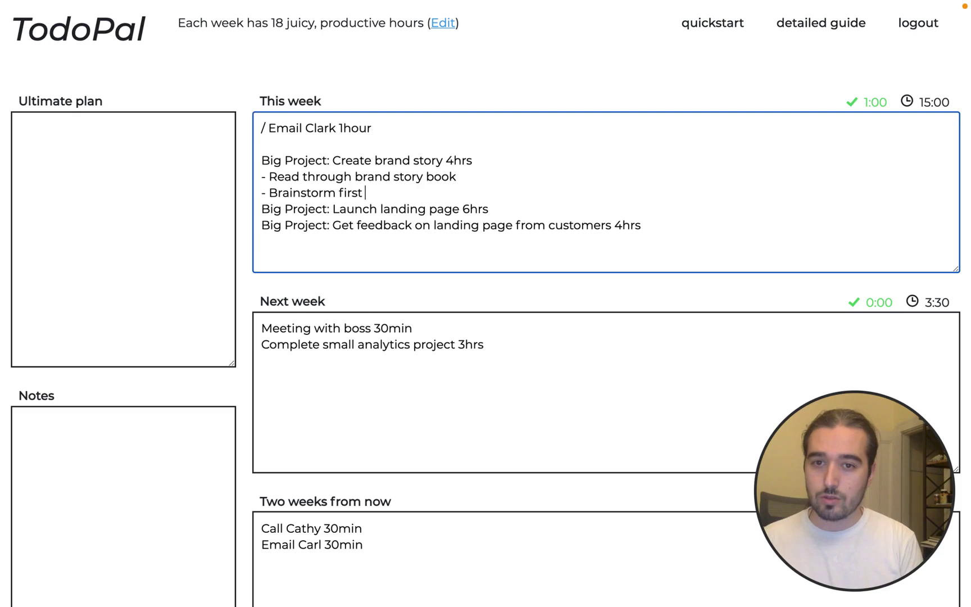
left_click_drag(395, 193, 249, 182)
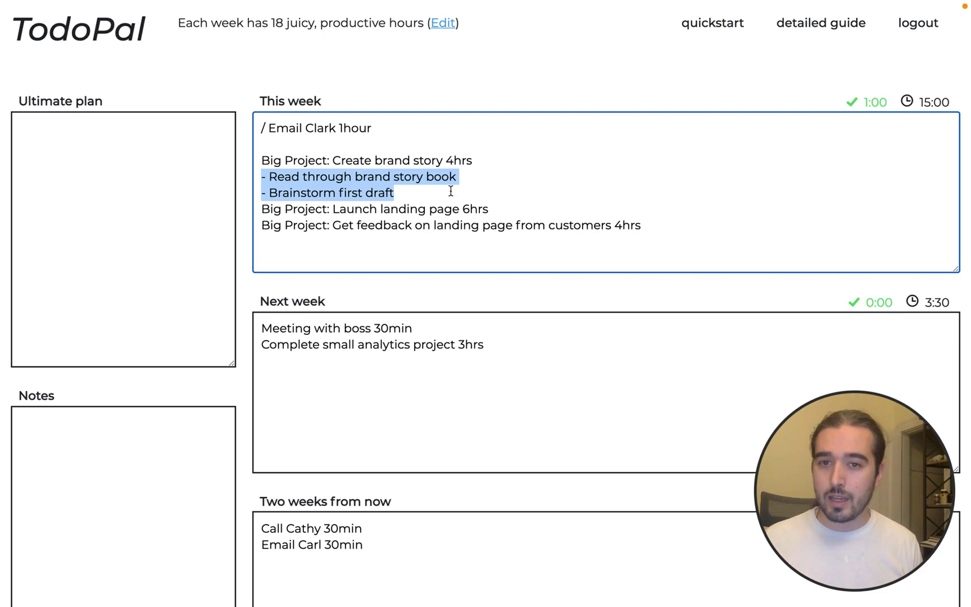
left_click(426, 191)
left_click_drag(249, 179, 269, 179)
left_click(421, 194)
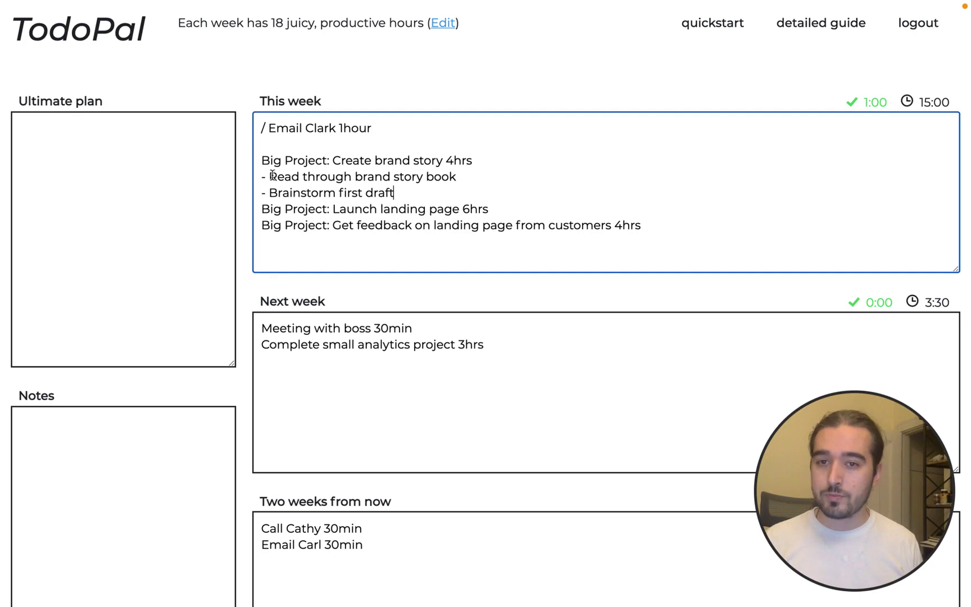
Step: Replace the dashes before the two brand story sub-items with the prefix "Big Project:"
left_click_drag(330, 161, 242, 196)
key("ctrl+c")
key("ctrl+v")
key("ctrl+v")
Step: Add a "1hr" duration to both the Read through brand story book and Brainstorm first draft tasks
left_click(542, 178)
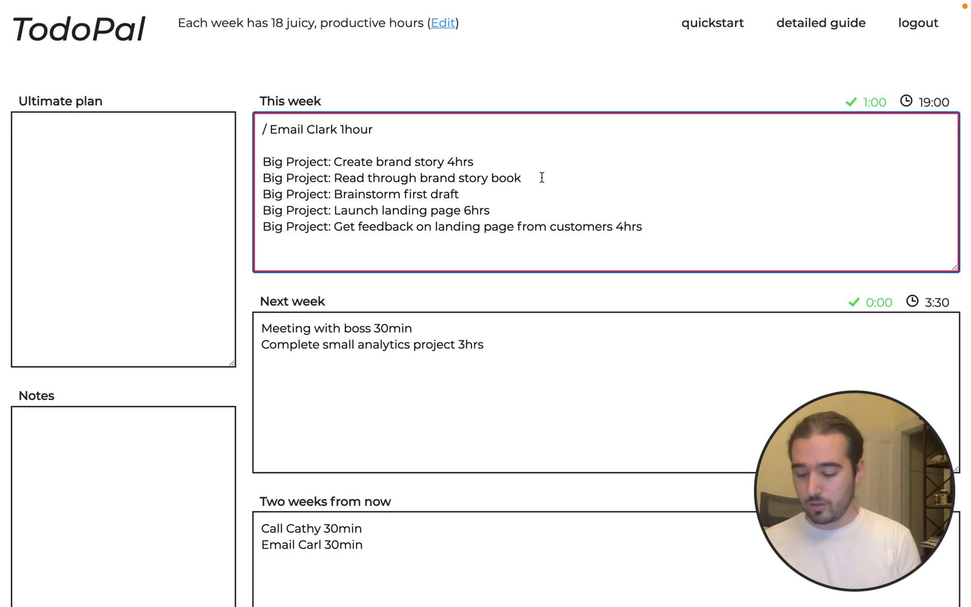
type("1hr")
key("Down")
type("h")
key("BackSpace")
type("1hr")
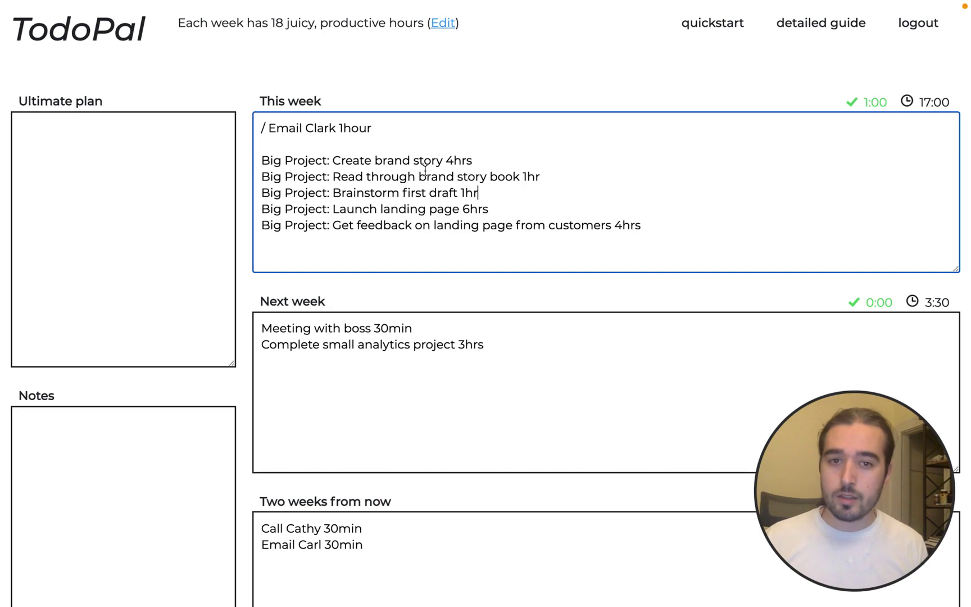
Step: Remove the 1hr durations from the Read through brand story book and Brainstorm first draft tasks
double_click(529, 176)
key("BackSpace")
double_click(469, 193)
key("BackSpace")
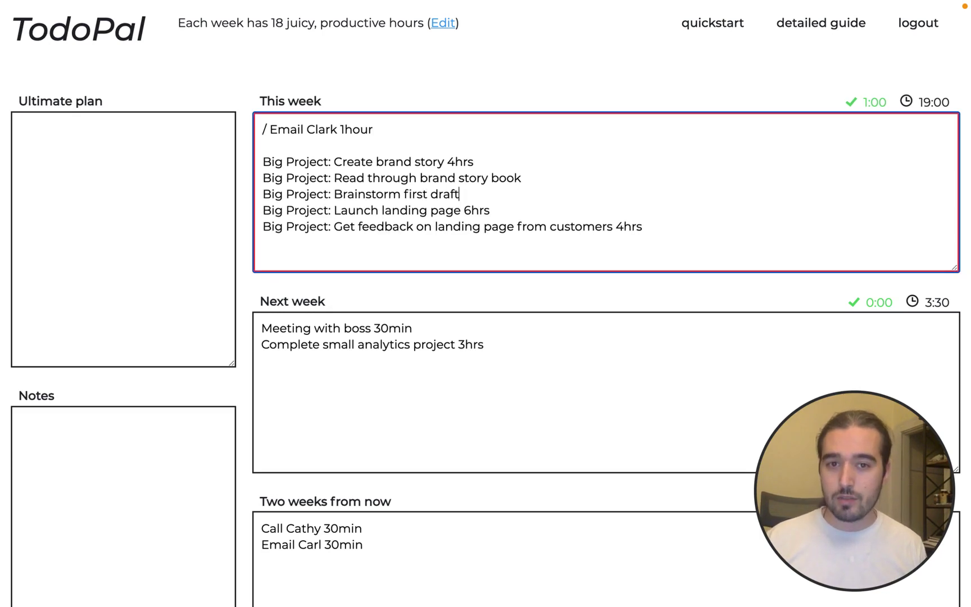
triple_click(490, 178)
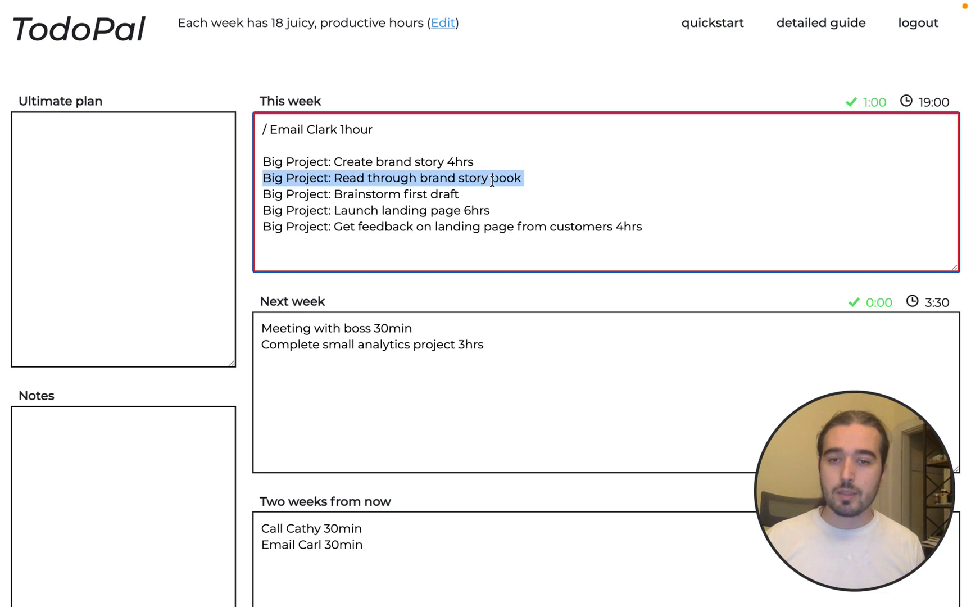
left_click(576, 178)
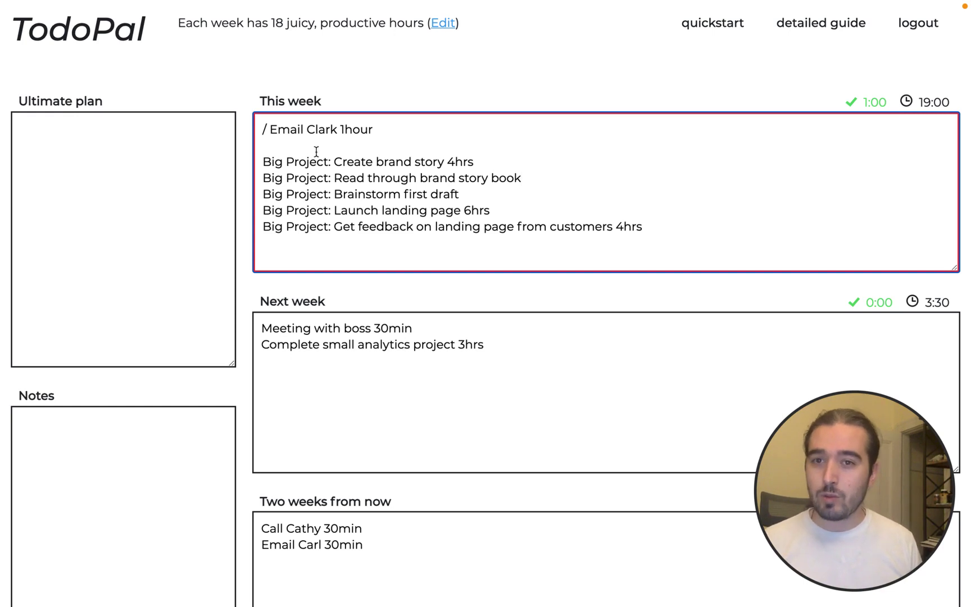
Step: Remove the leading completion slash from the email task at the start of This week and shorten its duration text to "1hr"
left_click_drag(272, 129, 241, 128)
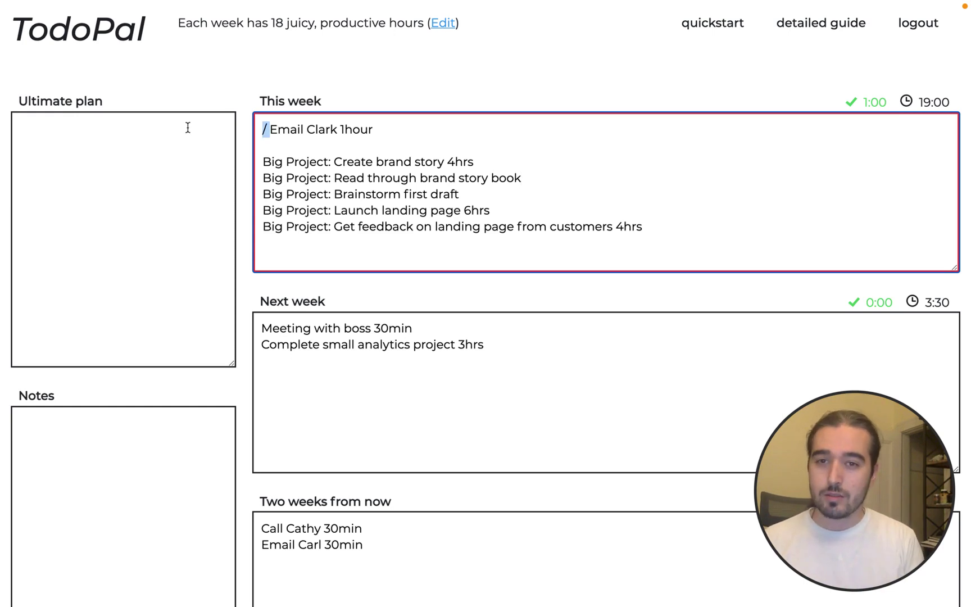
key("BackSpace")
key("BackSpace")
key("BackSpace")
key("BackSpace")
type("r")
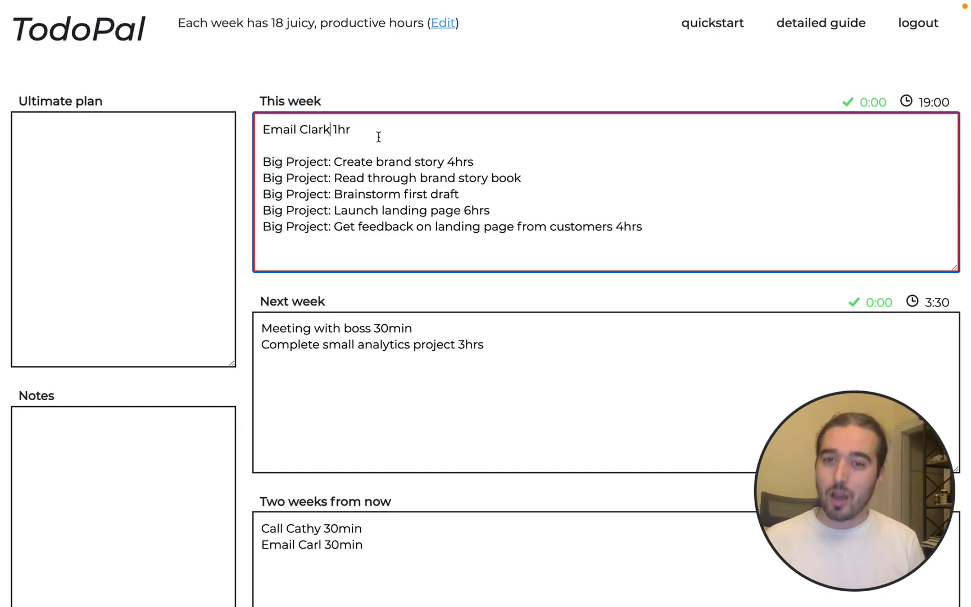
Step: Remove the duration from the email task in This week, and delete the task together with the blank line below it
key("shift+End")
key("BackSpace")
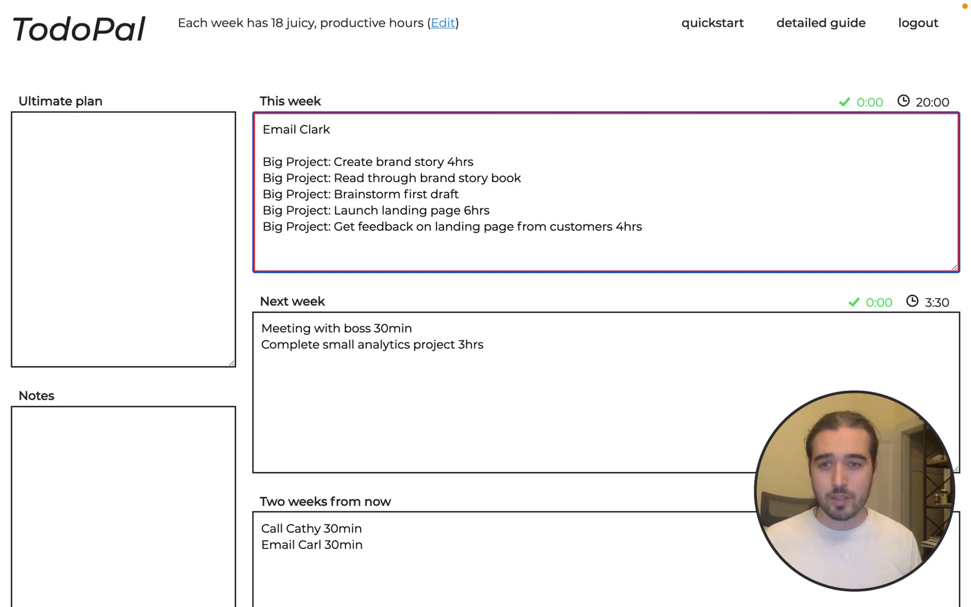
triple_click(306, 129)
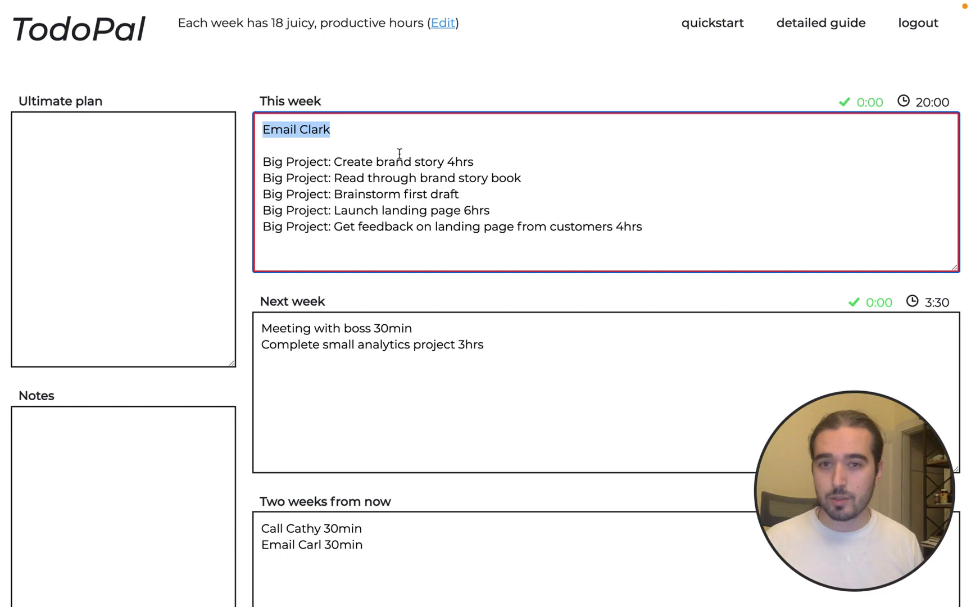
key("BackSpace")
key("Delete")
key("Delete")
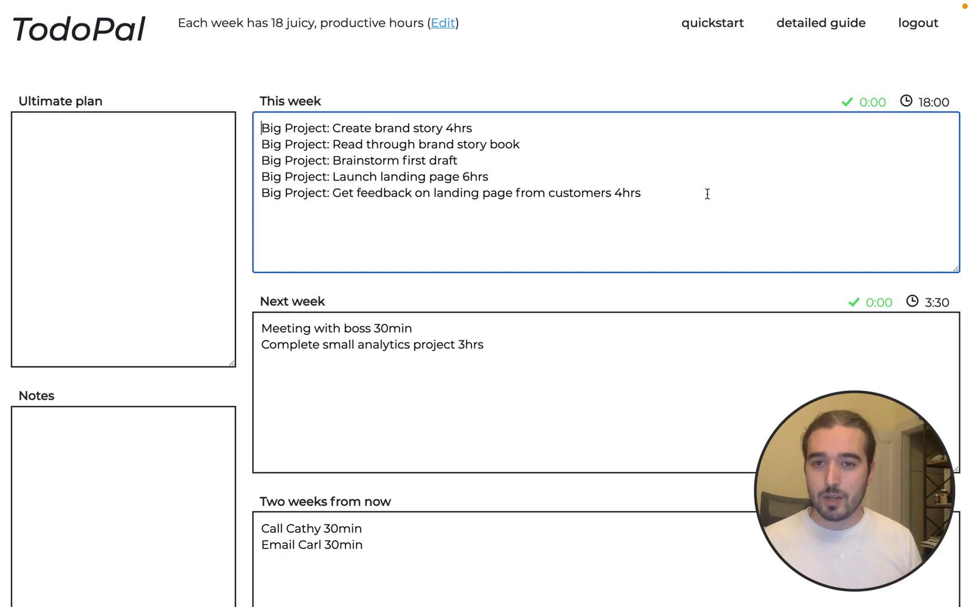
Step: Clear all Big Project tasks from This week and paste the same list back in
key("super+a")
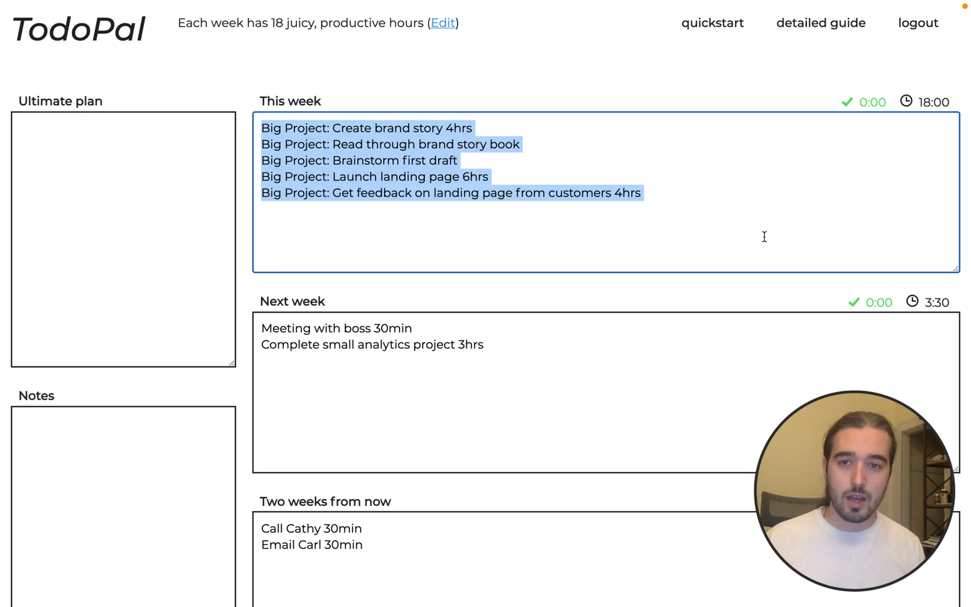
key("BackSpace")
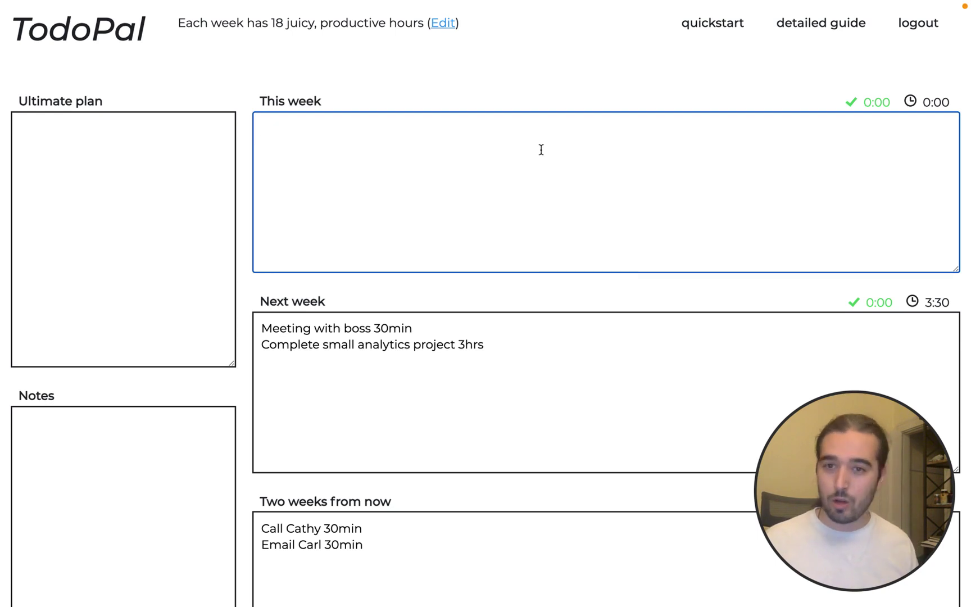
key("super+v")
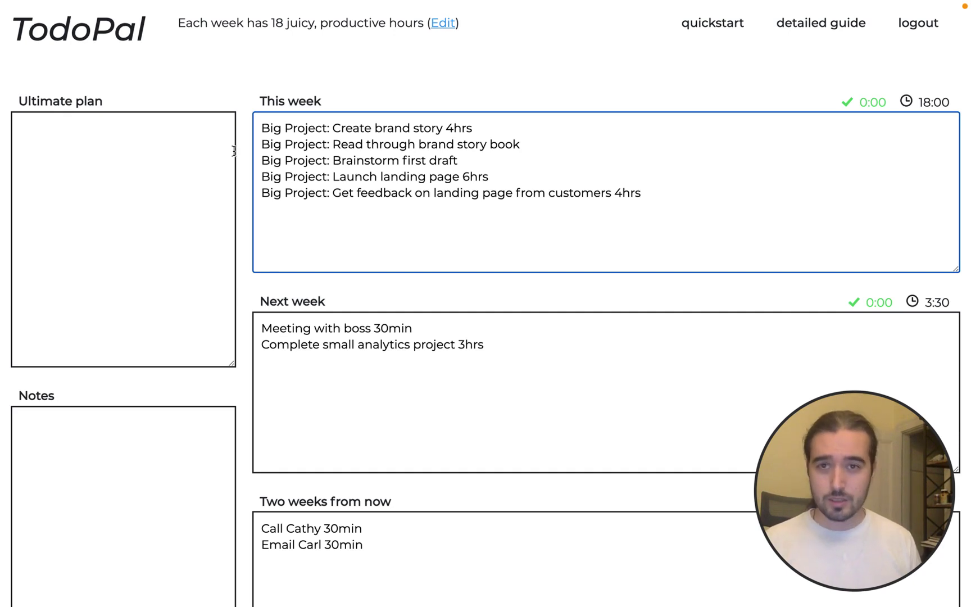
Step: Review the quickstart instructions on duration formats, the dash prefix and the forward slash prefix, and close them
left_click(695, 27)
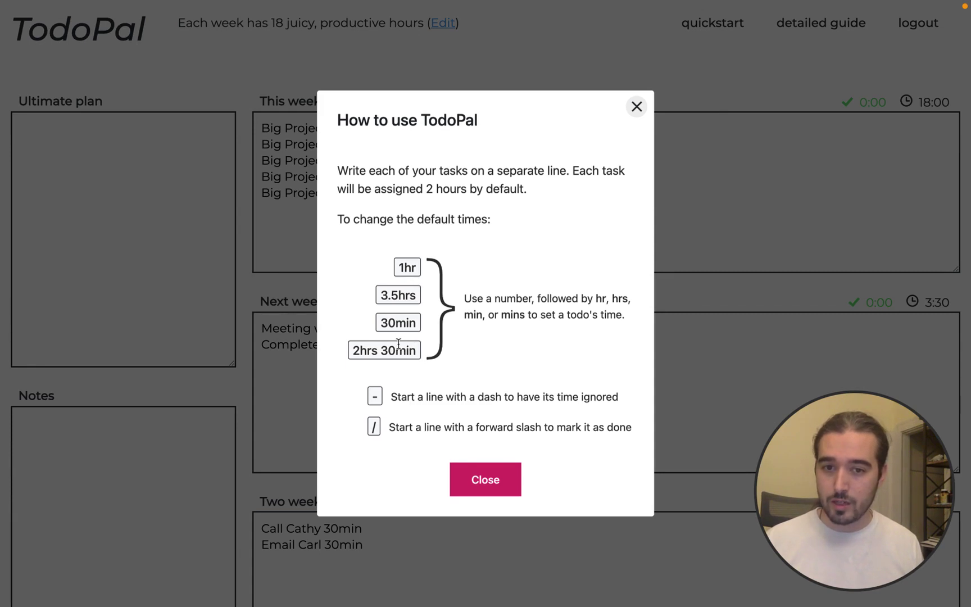
triple_click(391, 430)
left_click(373, 428)
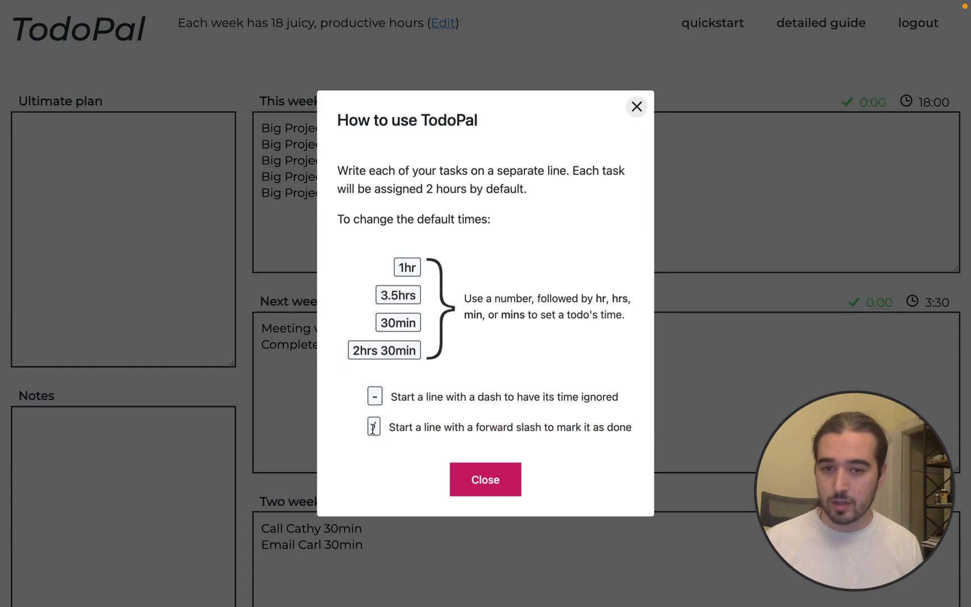
triple_click(403, 397)
left_click(508, 390)
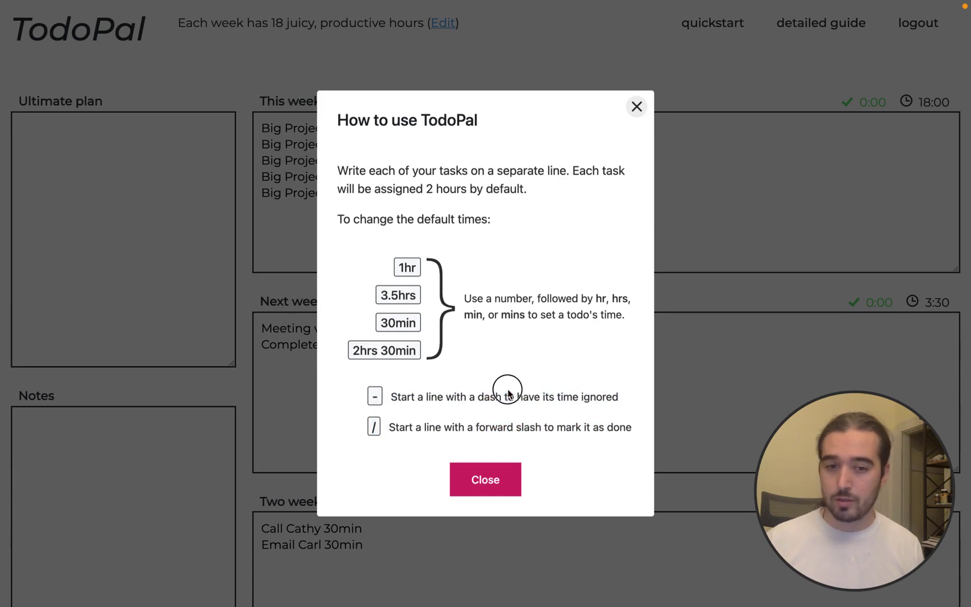
double_click(560, 395)
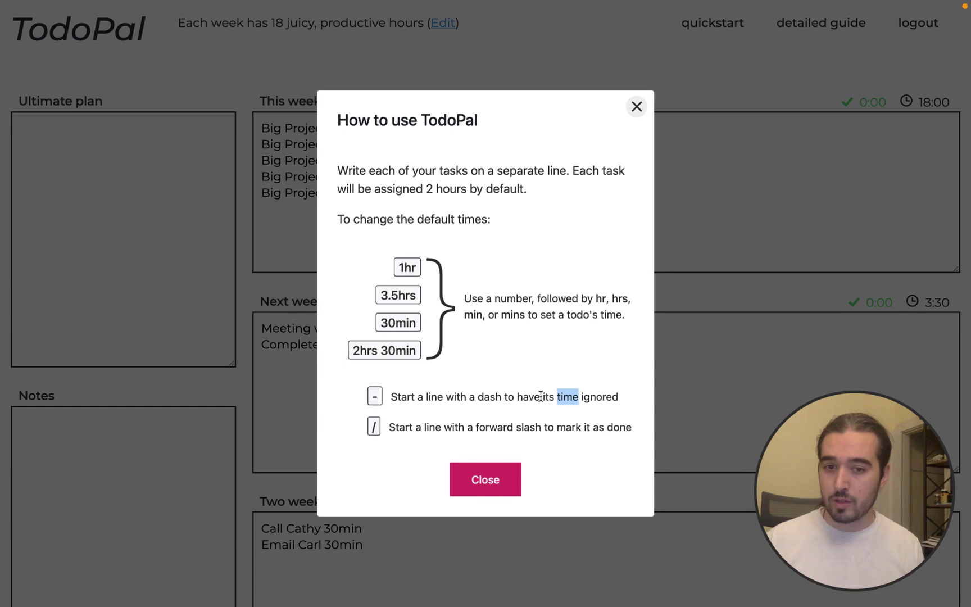
left_click(486, 479)
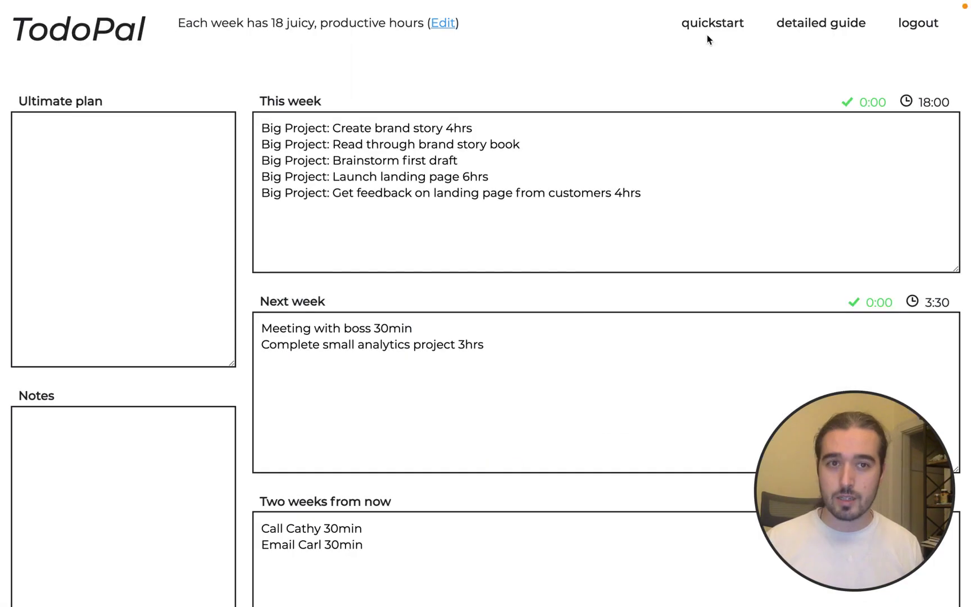
Step: Open the detailed guide and read from the introduction through the section on each todo's default hours
left_click(817, 35)
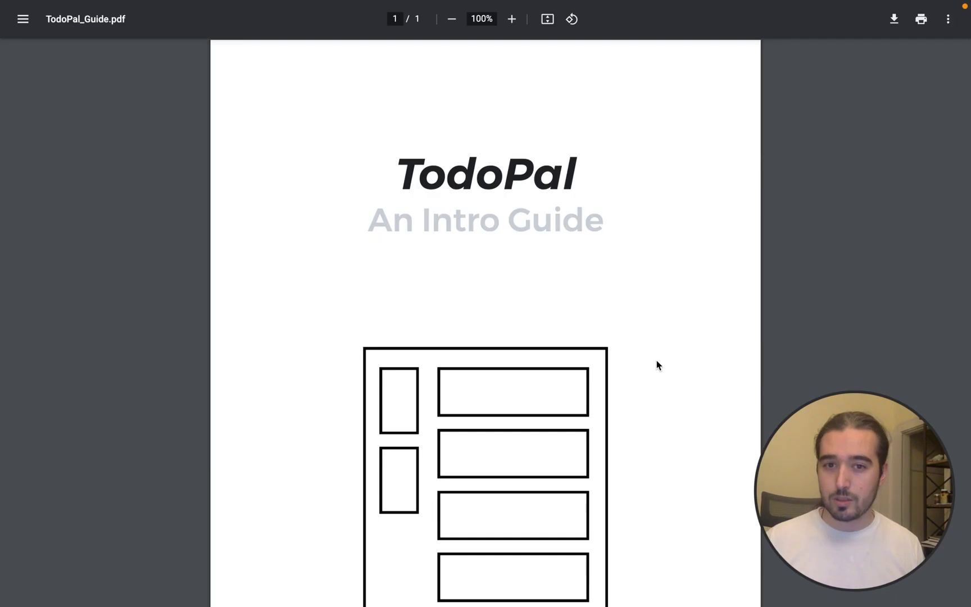
scroll(657, 365, "down", 15)
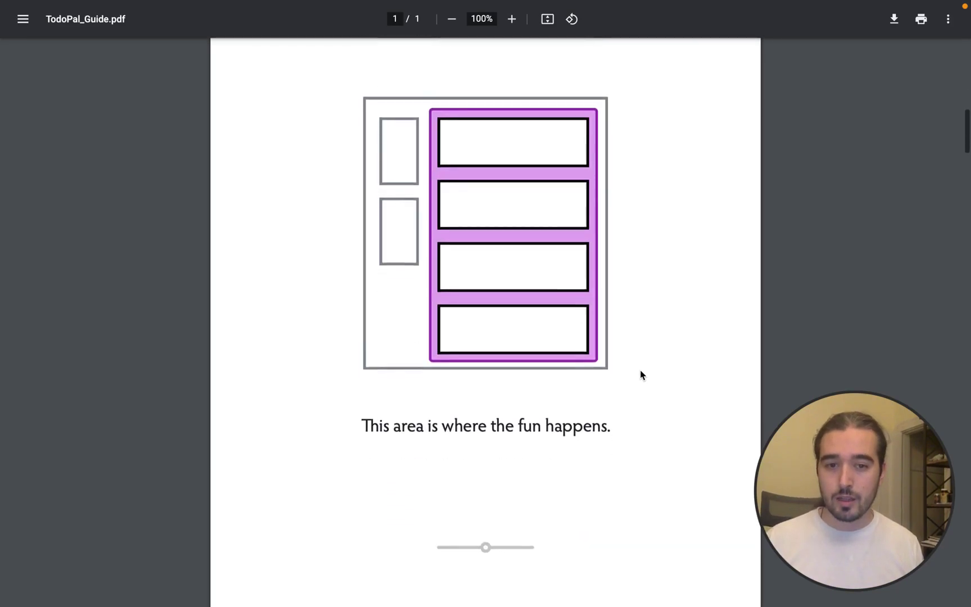
scroll(641, 374, "down", 10)
scroll(561, 316, "down", 15)
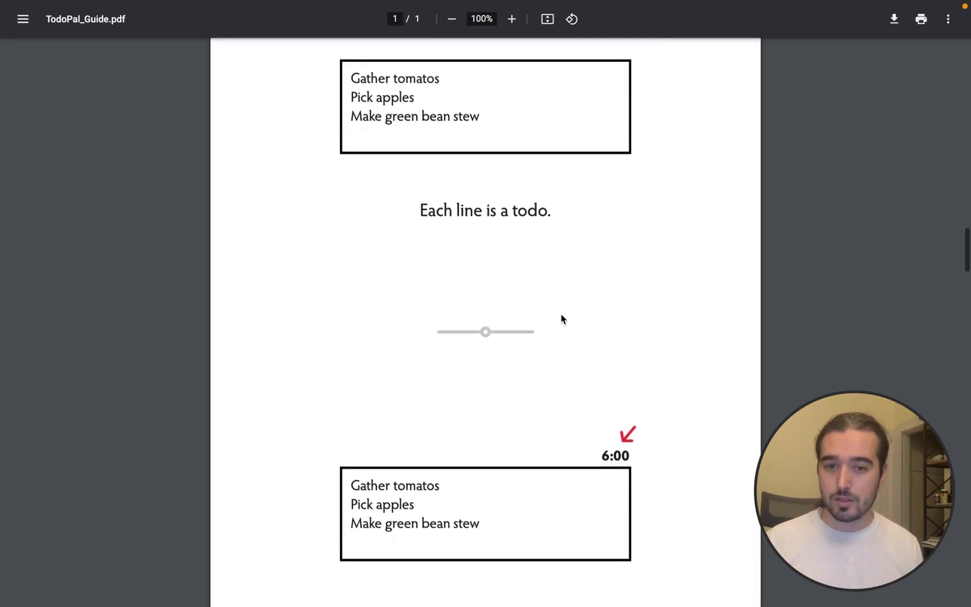
scroll(561, 319, "down", 3)
scroll(561, 320, "up", 2)
scroll(561, 319, "down", 2)
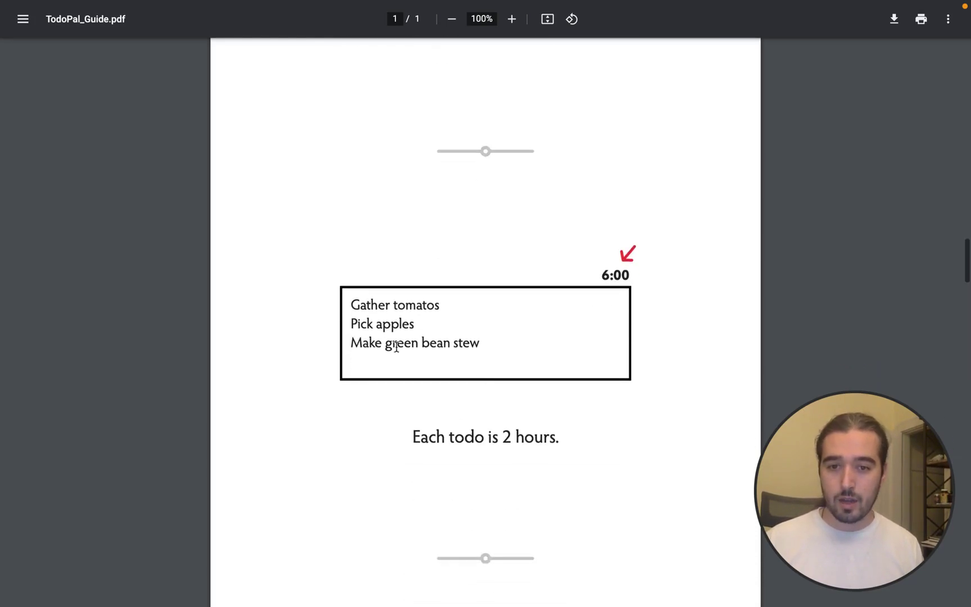
triple_click(473, 436)
Step: Read on in the guide through the sections on planning ahead and making room for the big things, and close it
scroll(473, 436, "down", 16)
scroll(474, 436, "down", 2)
scroll(406, 148, "down", 3)
scroll(406, 148, "down", 9)
scroll(538, 294, "down", 18)
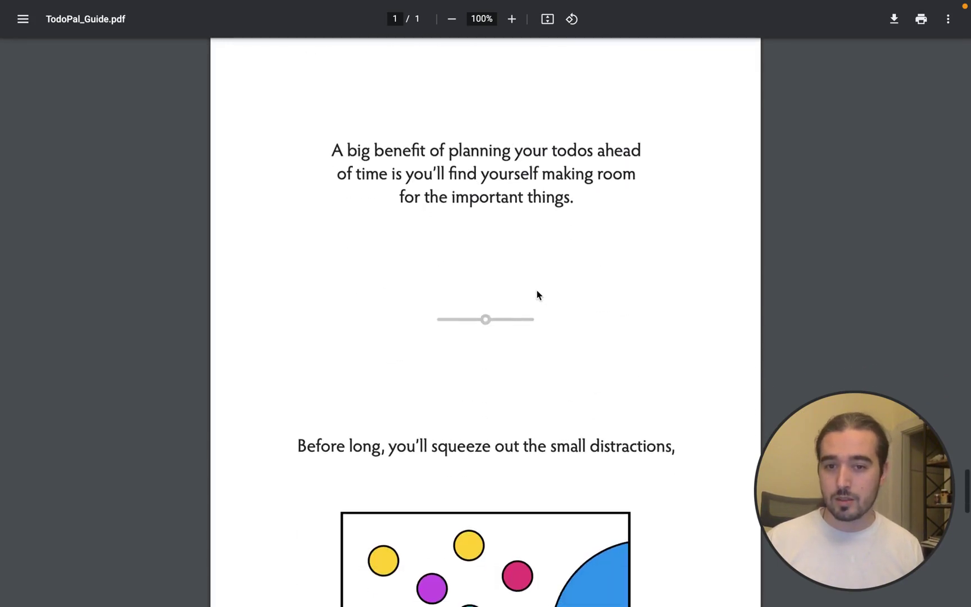
scroll(537, 295, "down", 4)
scroll(486, 232, "down", 5)
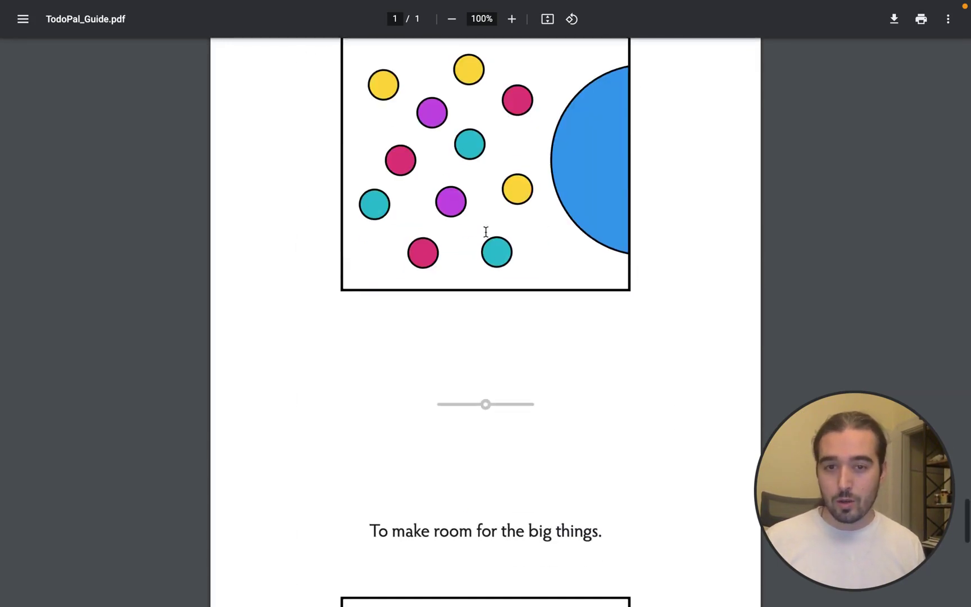
scroll(486, 231, "up", 3)
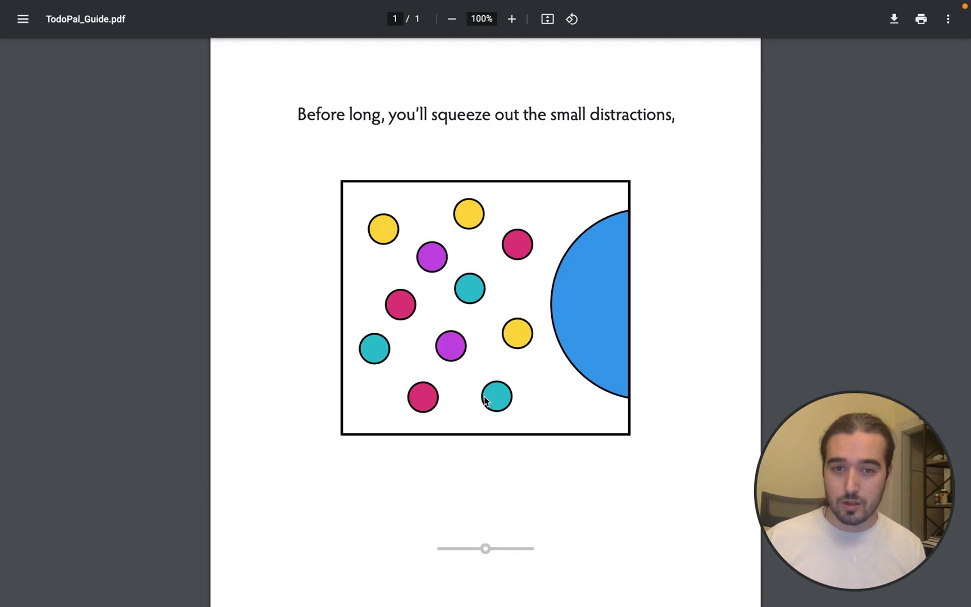
scroll(485, 400, "down", 9)
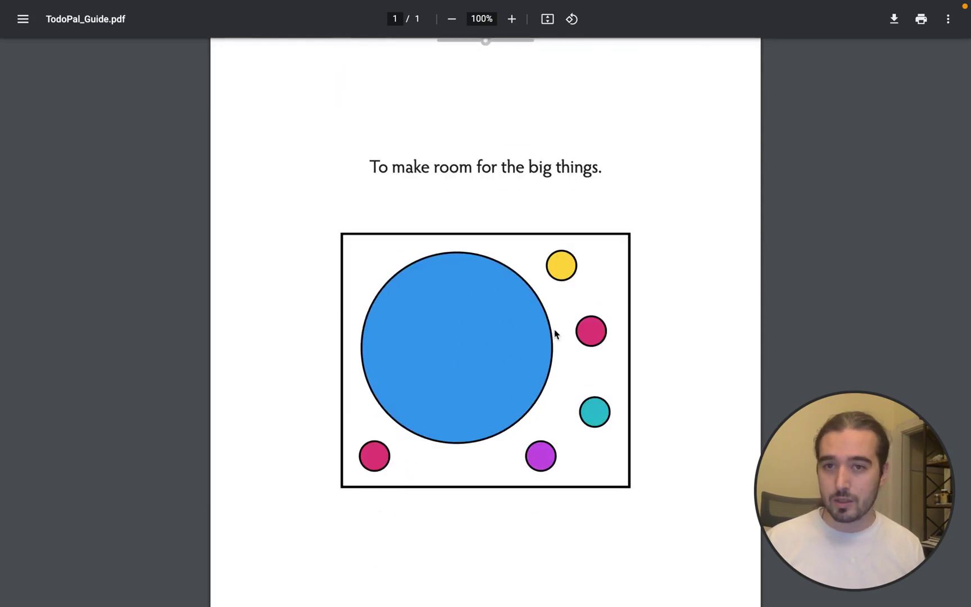
key("super+w")
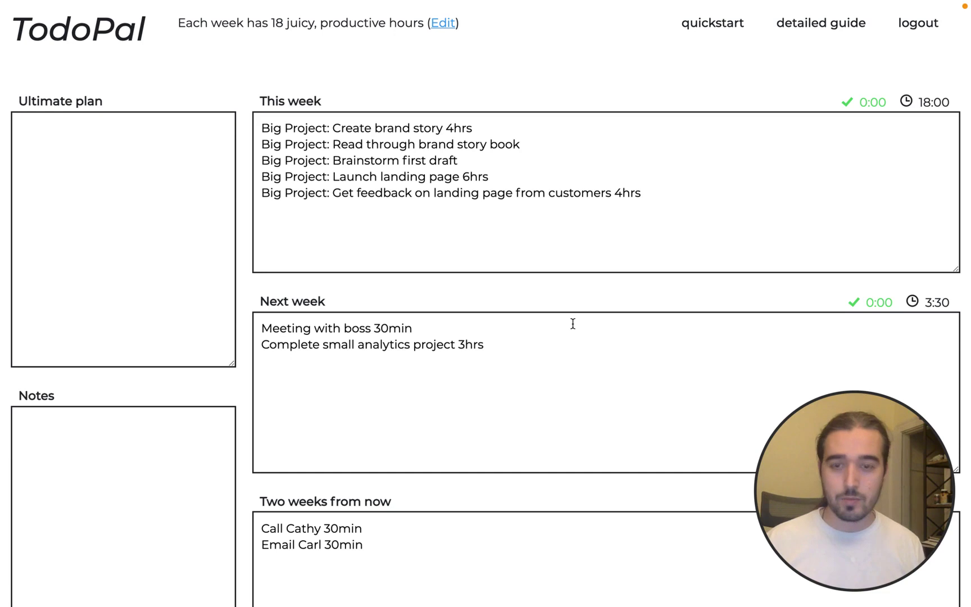